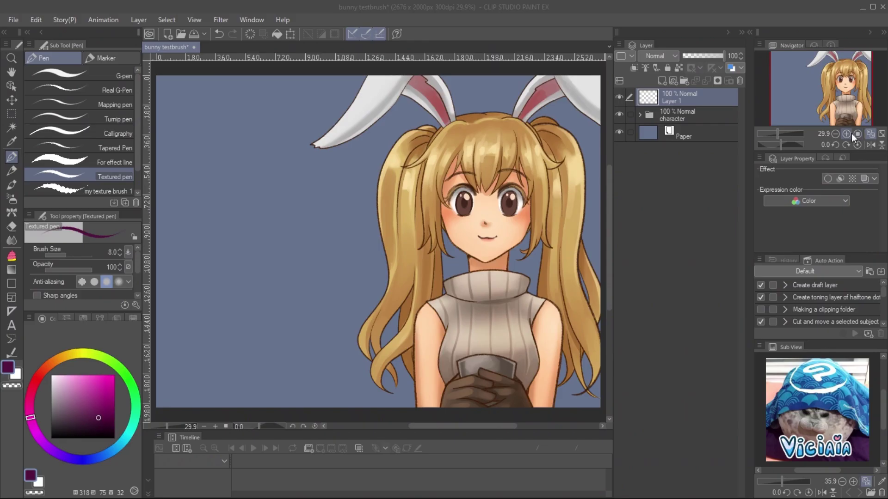
- Draw test waves on the canvas with the Textured pen and the Rough wash brush
double_click(847, 134)
left_click_drag(838, 100, 819, 100)
left_click(70, 256)
left_click_drag(193, 170, 293, 155)
left_click(12, 185)
mouse_move(348, 170)
left_mouse_down()
mouse_move(435, 180)
mouse_move(486, 159)
left_mouse_up()
key("p")
left_click_drag(205, 250, 301, 244)
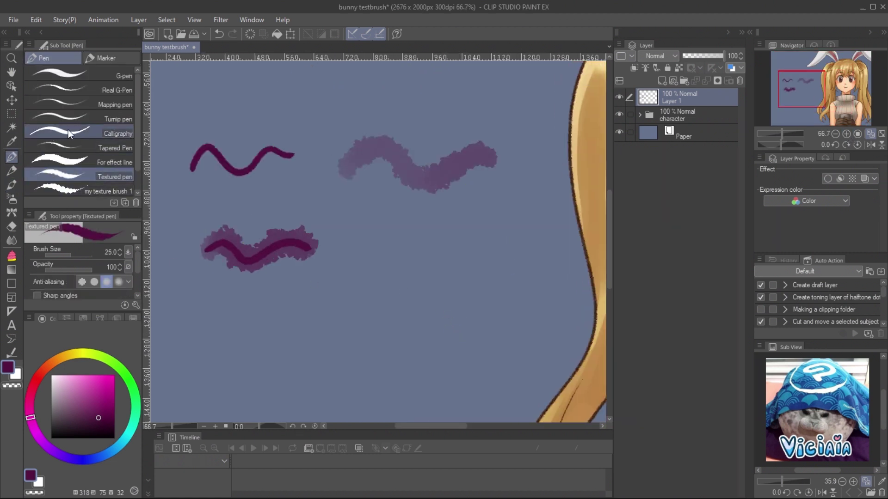
- Add the Rough wash brush shape to the presets from its Sub Tool Detail settings
left_click(11, 185)
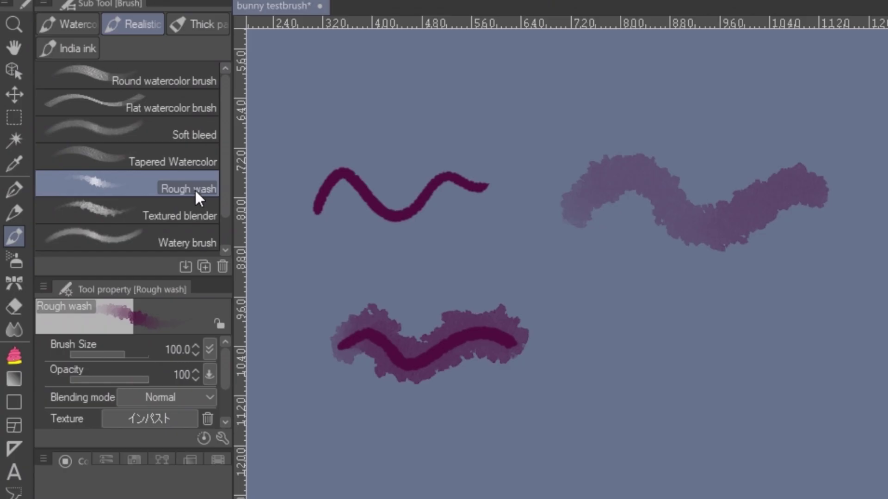
left_click(222, 439)
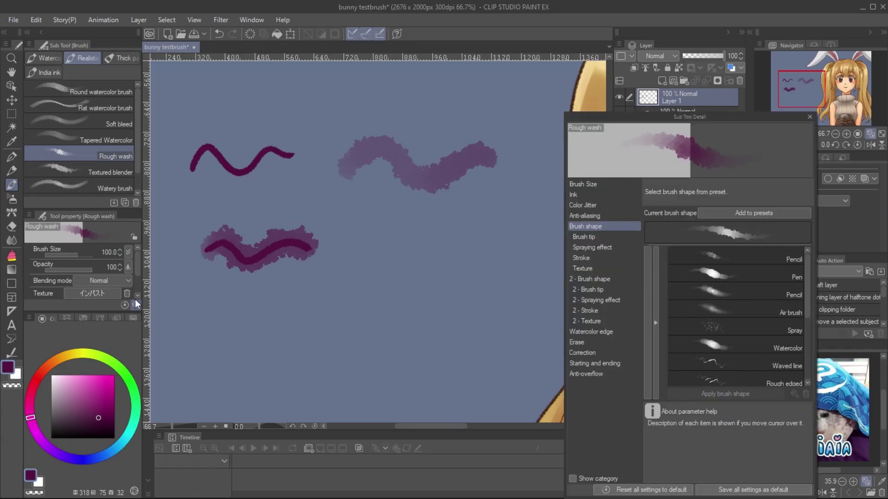
left_click_drag(695, 116, 647, 48)
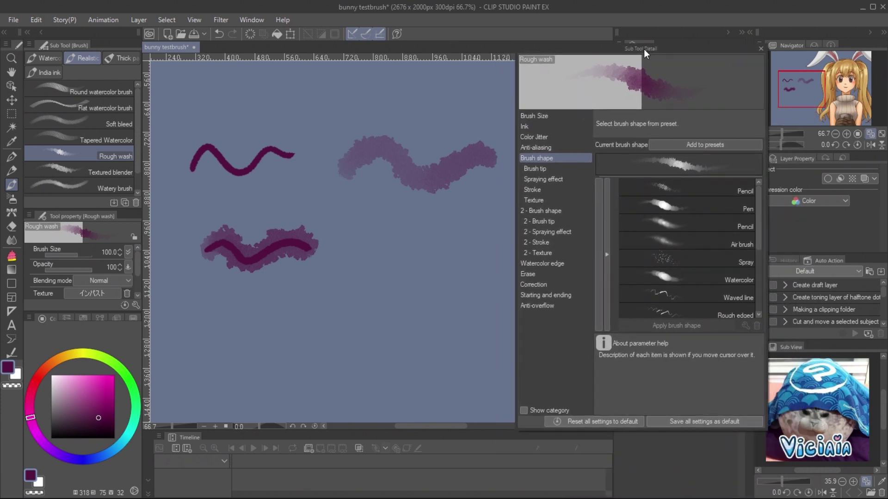
left_click(713, 144)
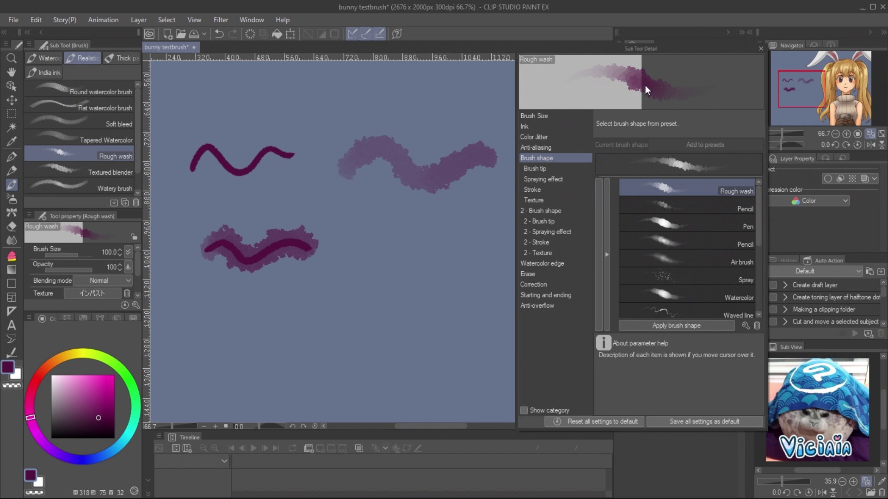
left_click(12, 156)
- Turn on dual brush for the Textured pen with Rough wash as the second shape, then test a wave
left_click(124, 178)
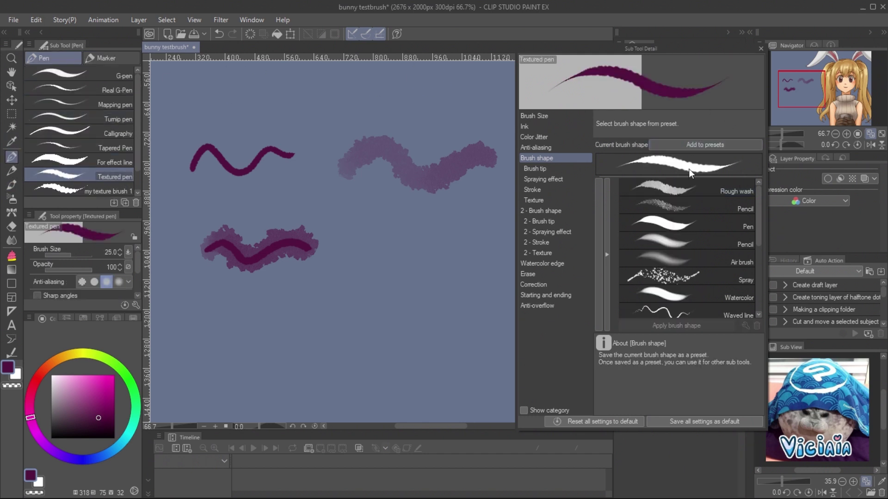
left_click(553, 212)
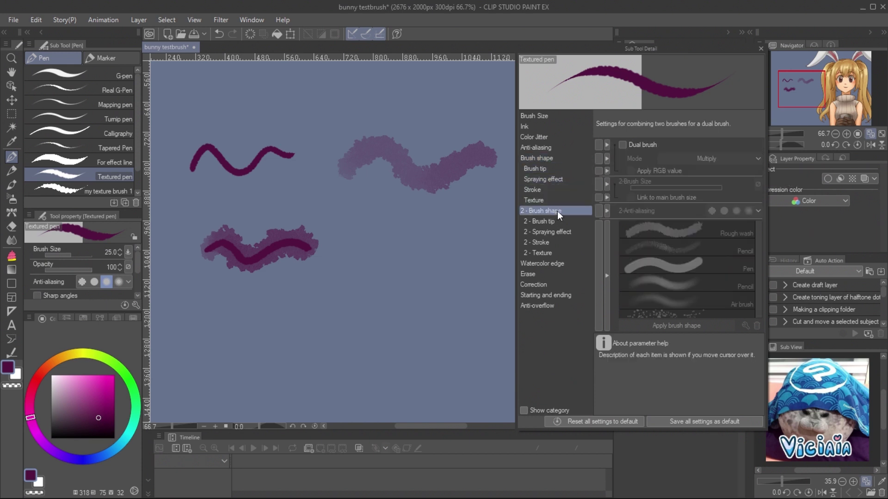
left_click(624, 145)
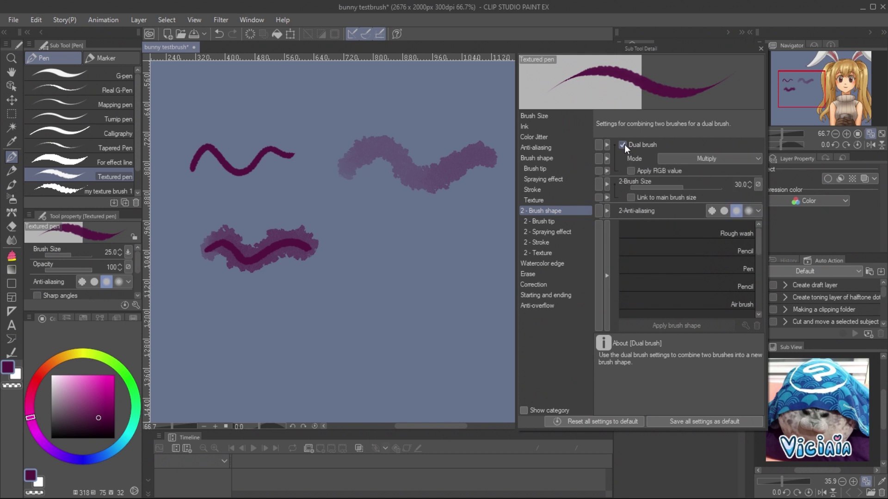
left_click(699, 231)
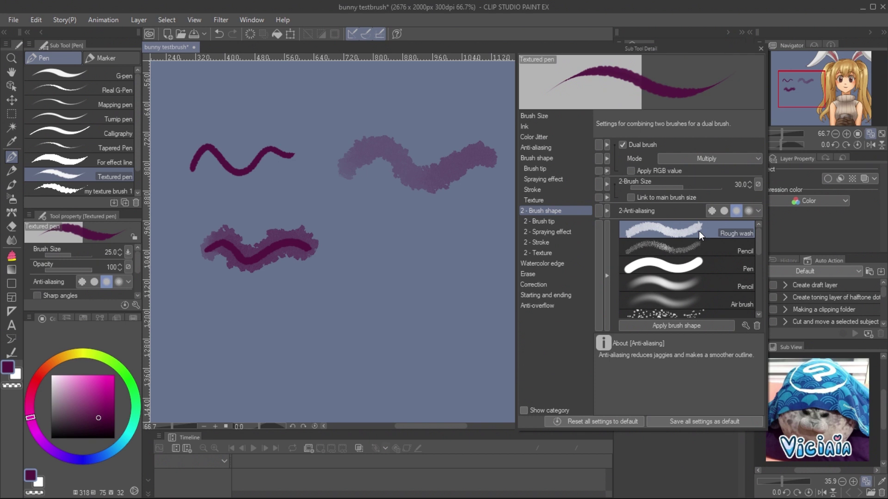
left_click(705, 327)
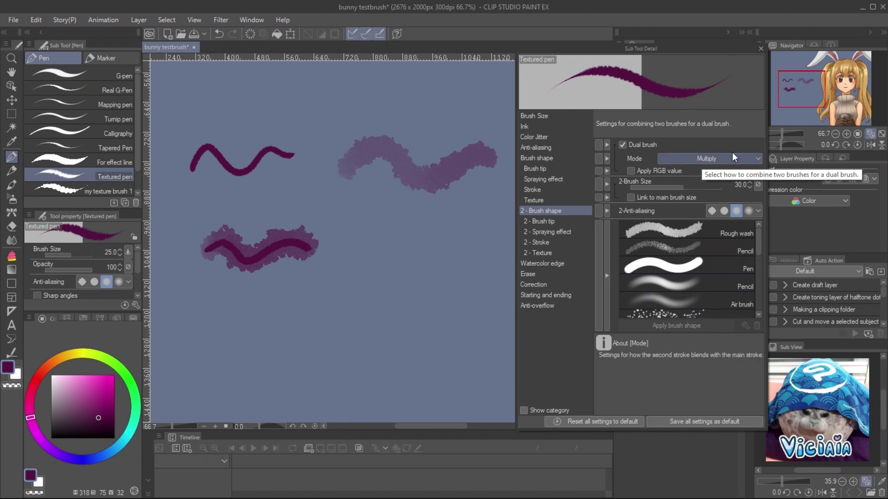
left_click_drag(347, 257, 483, 250)
- Set the dual brush to Normal mode, widen 2-Gap to about 14.6 and lower 2-Brush density
left_click(707, 159)
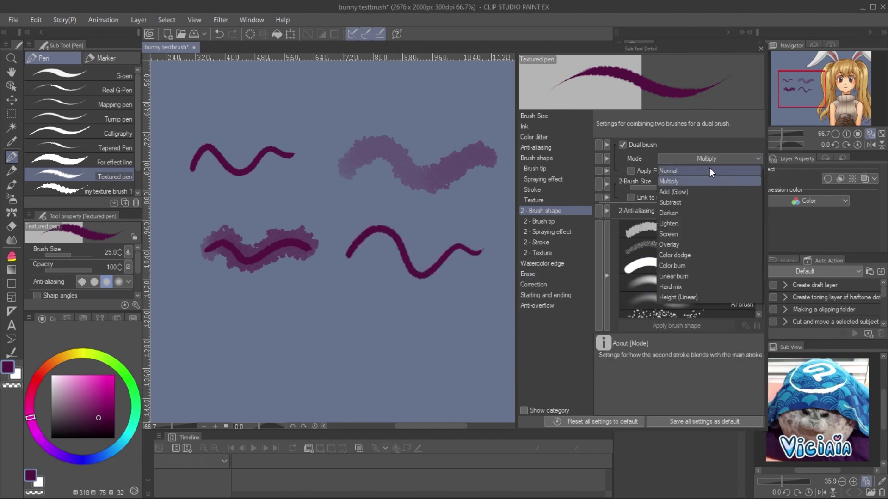
left_click(708, 169)
left_click_drag(345, 317, 489, 303)
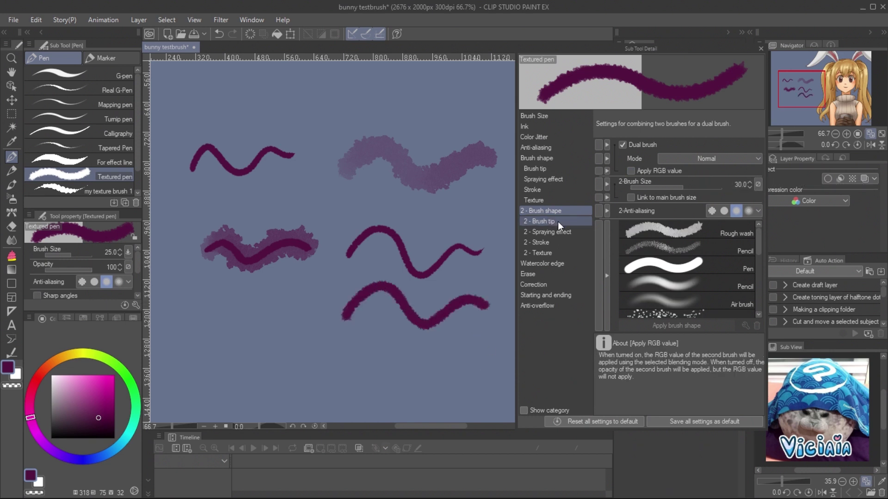
left_click(566, 231)
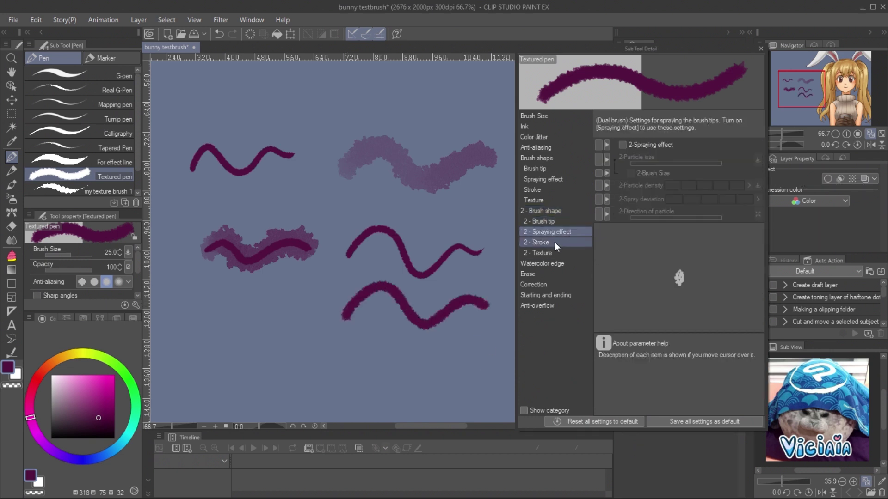
left_click(554, 242)
left_click(666, 159)
mouse_move(665, 160)
left_mouse_down()
mouse_move(686, 162)
mouse_move(676, 162)
left_mouse_up()
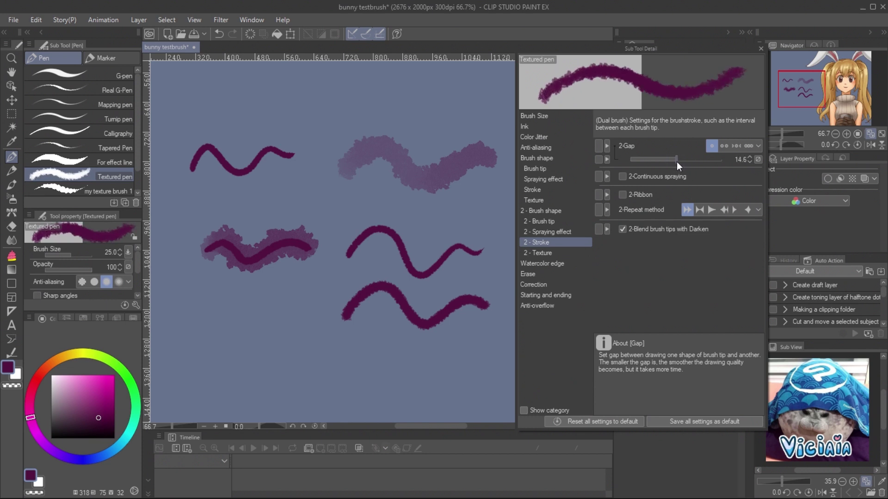
left_click(554, 220)
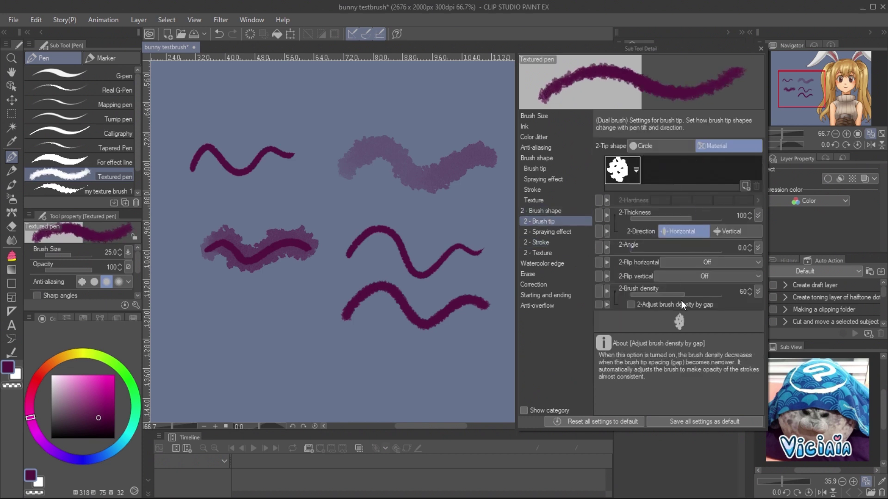
left_click_drag(682, 295, 646, 292)
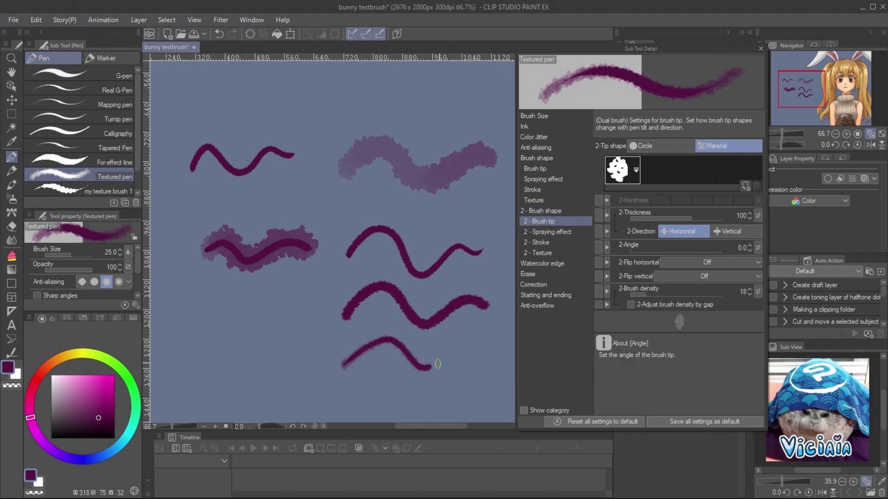
- Set 2-Brush Size to 58 linked to main size, raise brush size to 80, and test waves
left_click(555, 211)
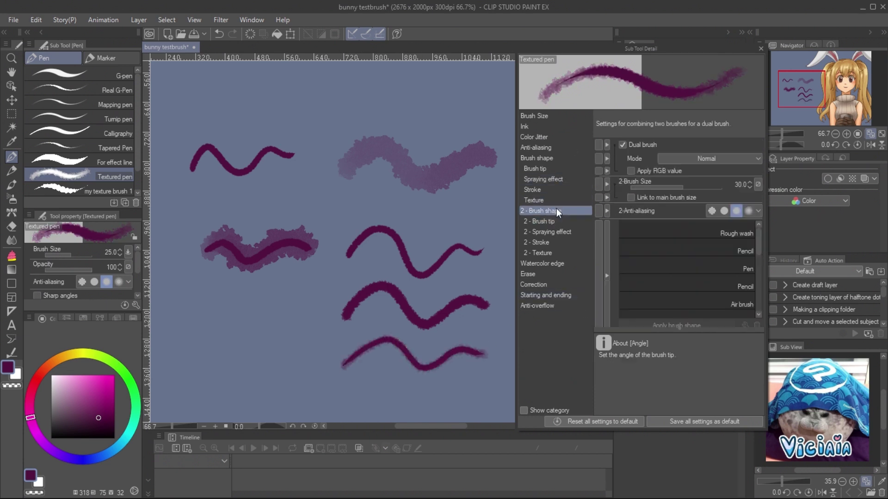
left_click_drag(684, 187, 690, 187)
left_click(633, 197)
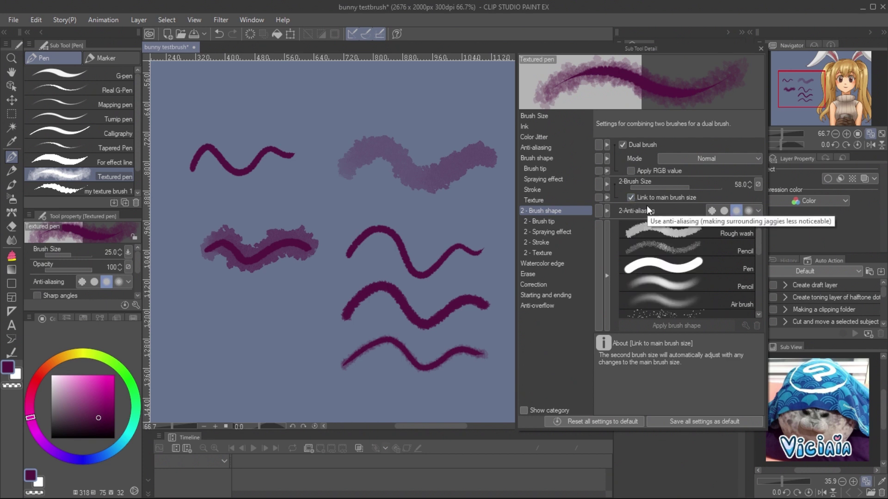
mouse_move(184, 338)
left_mouse_down()
mouse_move(223, 311)
mouse_move(297, 318)
left_mouse_up()
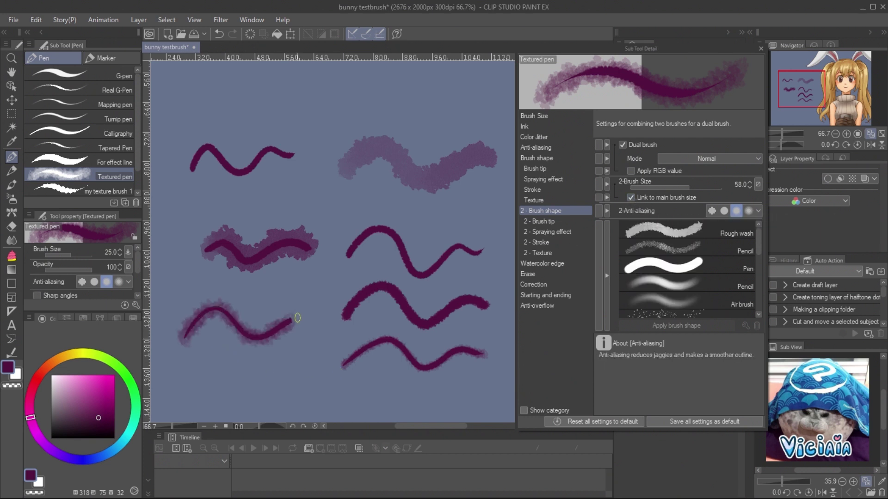
key("bracketright")
key("bracketright")
key("bracketright")
key("bracketright")
key("bracketright")
key("bracketright")
left_click_drag(170, 397, 315, 377)
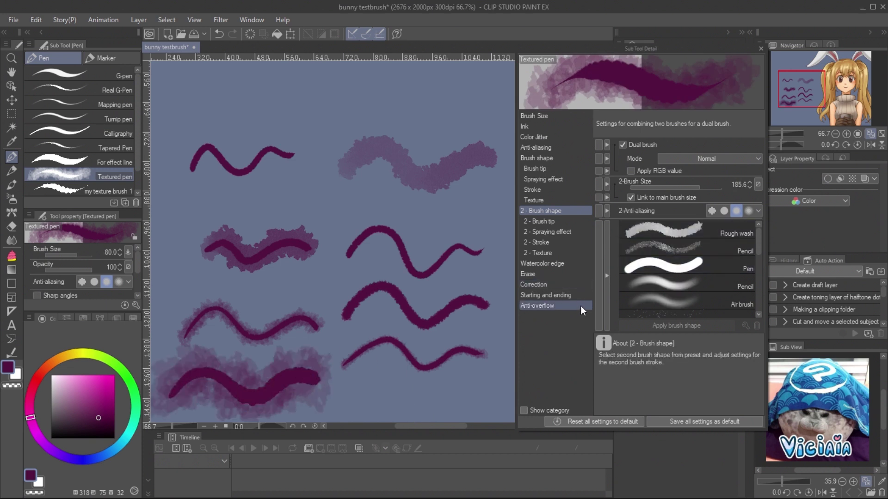
left_click(95, 390)
- Pick a brighter magenta and test the dual brush in Add (Glow) with Apply RGB value
left_click_drag(92, 393, 94, 389)
left_click_drag(809, 97, 796, 101)
left_click_drag(216, 368, 360, 346)
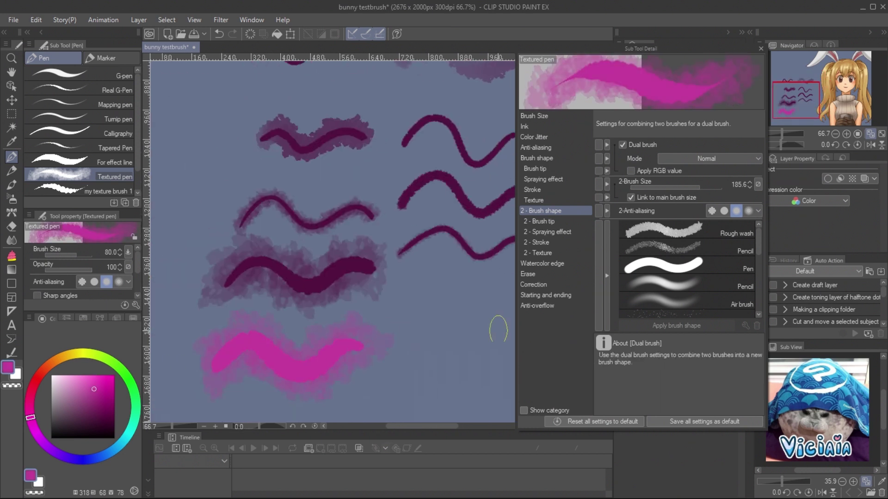
left_click(739, 159)
left_click(698, 277)
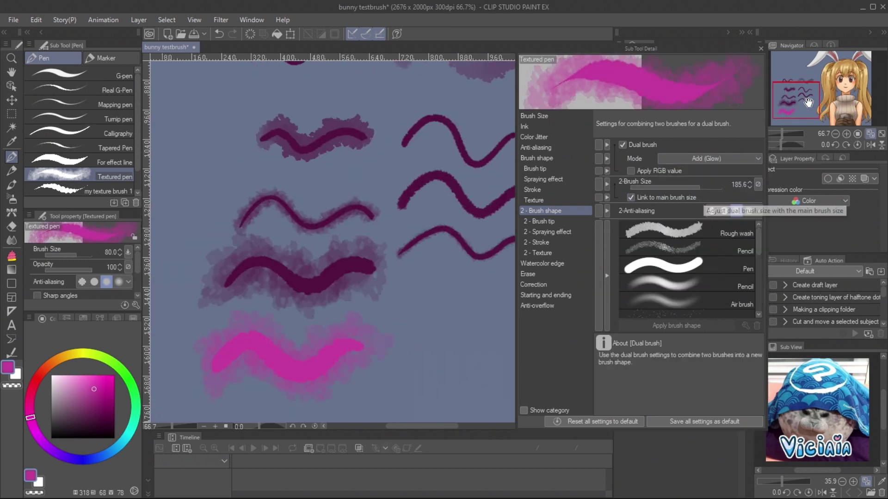
left_click(795, 110)
left_click_drag(224, 353, 354, 328)
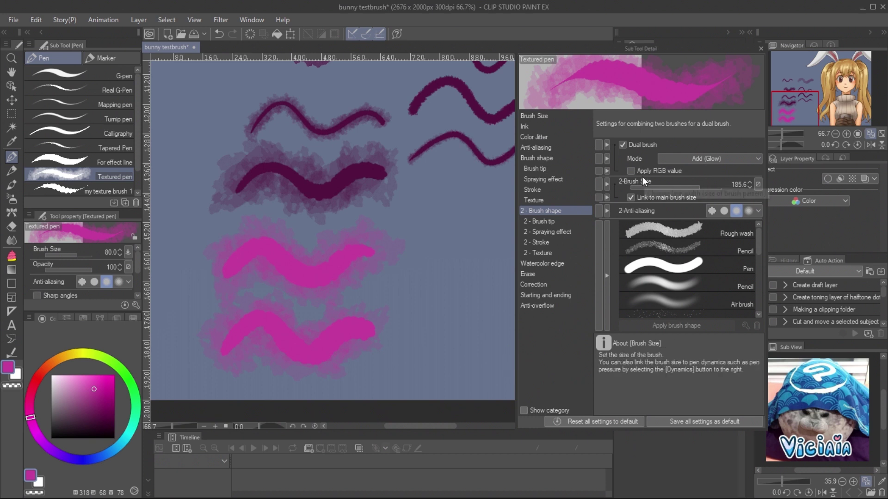
left_click(631, 170)
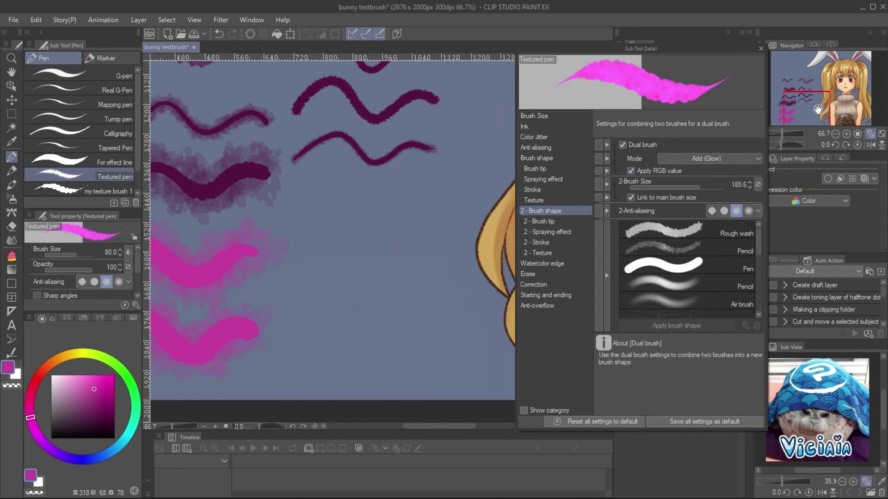
- Compare test waves with Add (Glow), Subtract without RGB, and Overlay dual-brush modes
left_click(715, 158)
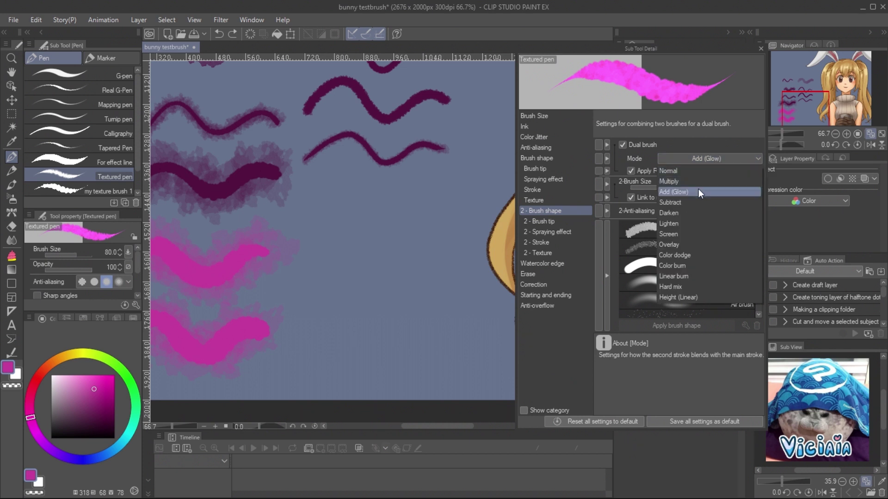
left_click(698, 191)
mouse_move(314, 254)
left_mouse_down()
mouse_move(402, 253)
mouse_move(467, 216)
left_mouse_up()
left_click(718, 157)
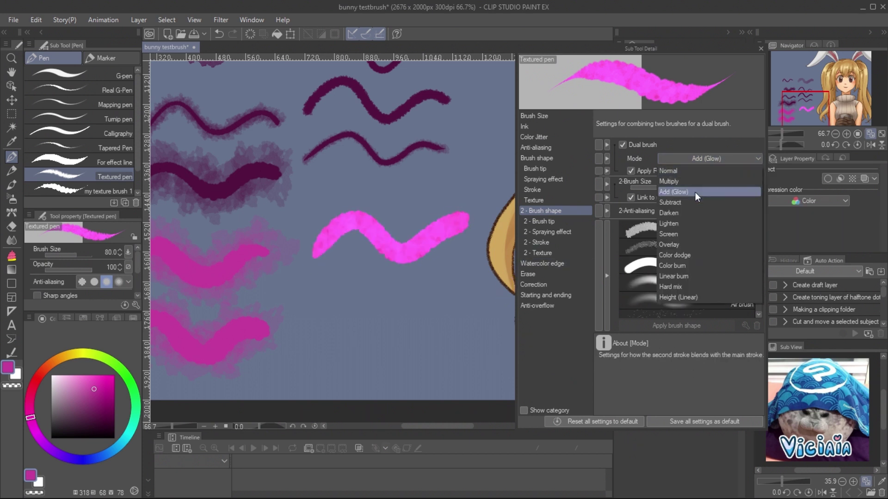
left_click(695, 192)
left_click(631, 171)
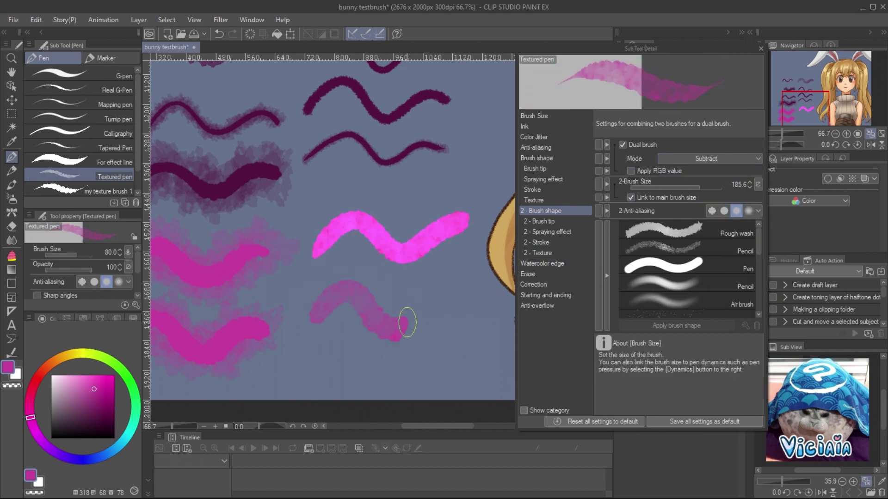
left_click_drag(407, 323, 476, 303)
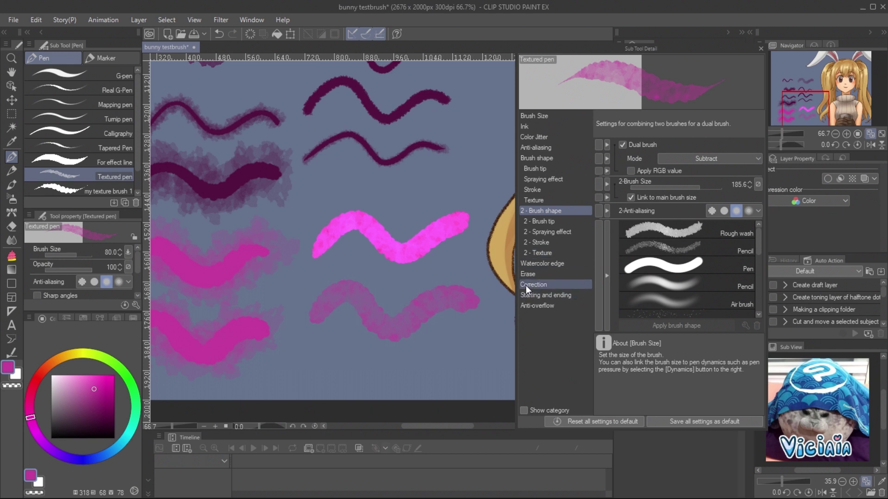
left_click(707, 158)
left_click(689, 244)
mouse_move(306, 368)
left_mouse_down()
mouse_move(372, 376)
mouse_move(462, 356)
left_mouse_up()
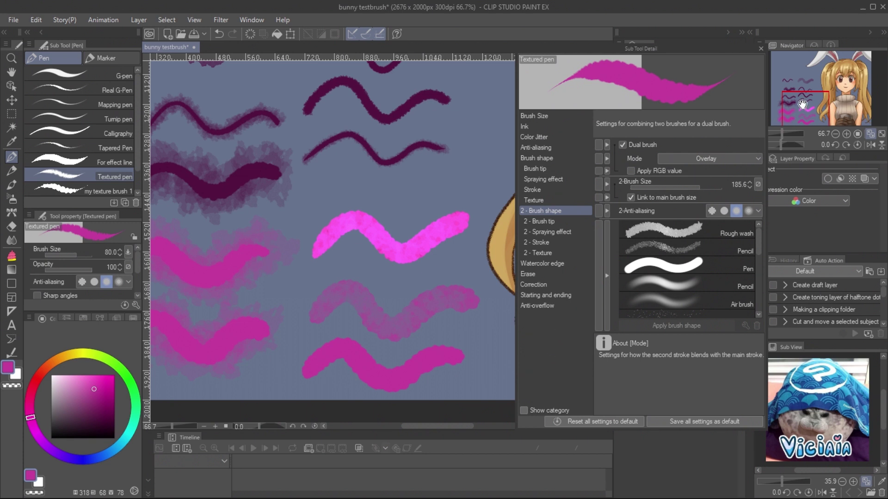
- Return the dual brush to Add (Glow) with Apply RGB value and paint a magenta wave across the hair
left_click_drag(803, 104, 823, 102)
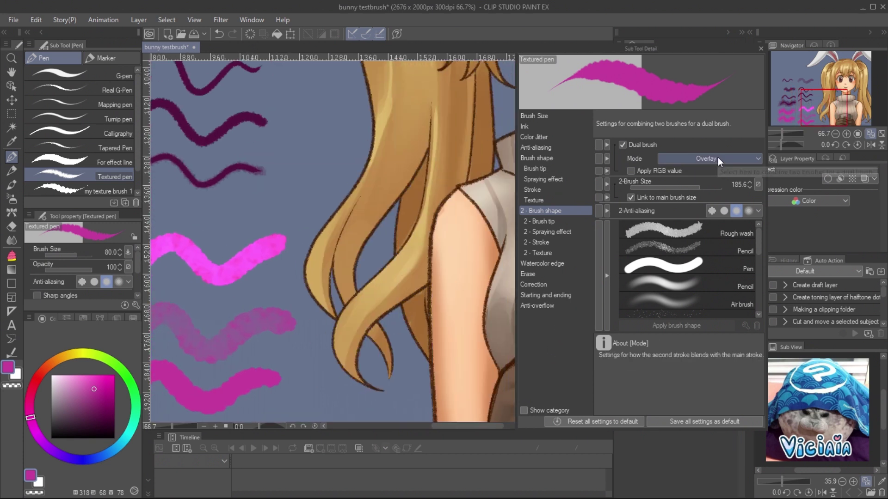
left_click(717, 158)
left_click(699, 195)
left_click(631, 171)
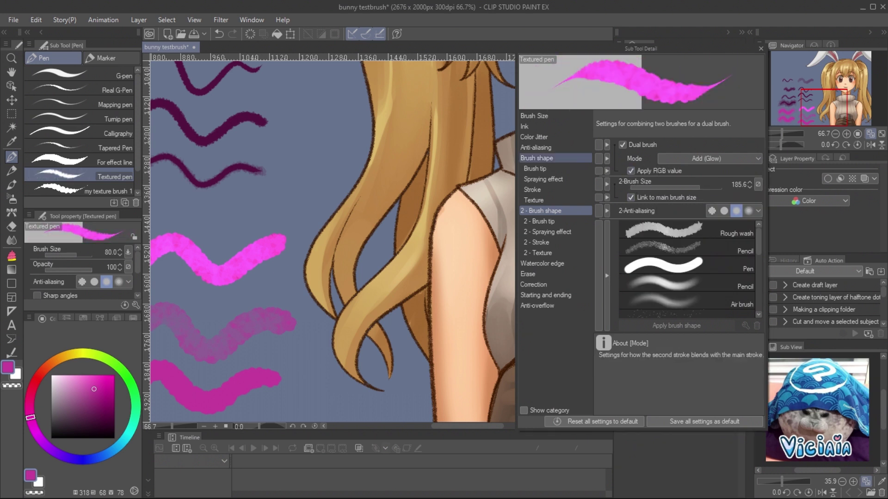
mouse_move(330, 179)
left_mouse_down()
mouse_move(391, 145)
mouse_move(433, 173)
mouse_move(478, 145)
mouse_move(506, 149)
left_mouse_up()
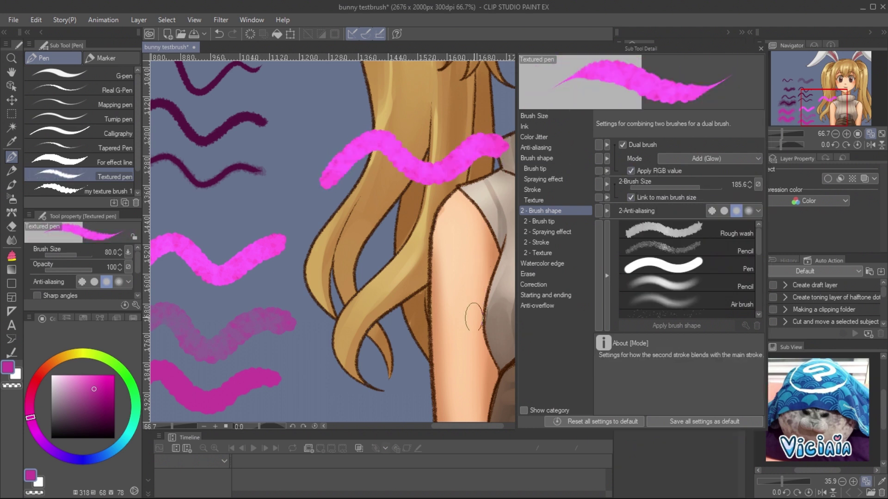
left_click_drag(718, 48, 742, 177)
- Add Layer 2 in Add (Glow) blend mode and paint a glowing test wave
left_click(662, 81)
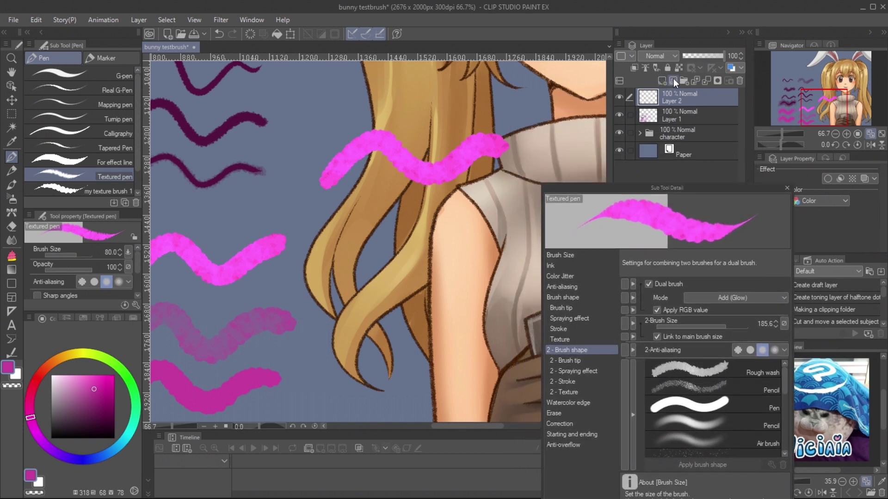
left_click(669, 57)
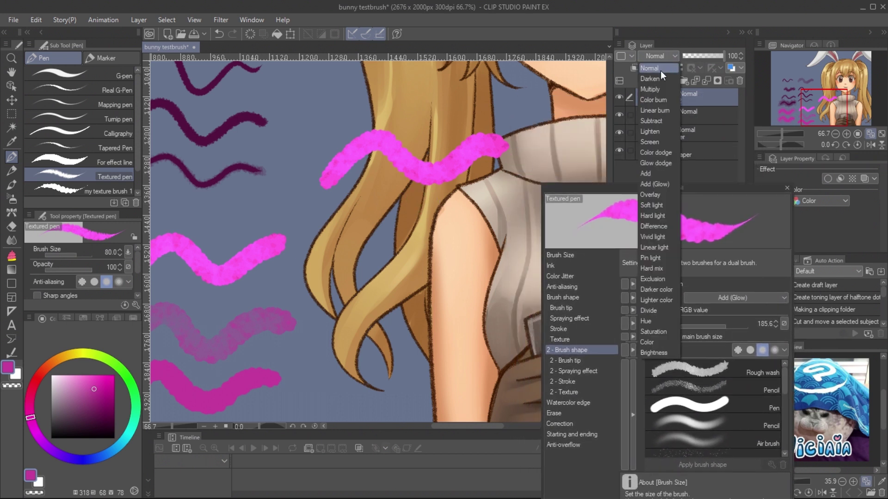
left_click(660, 184)
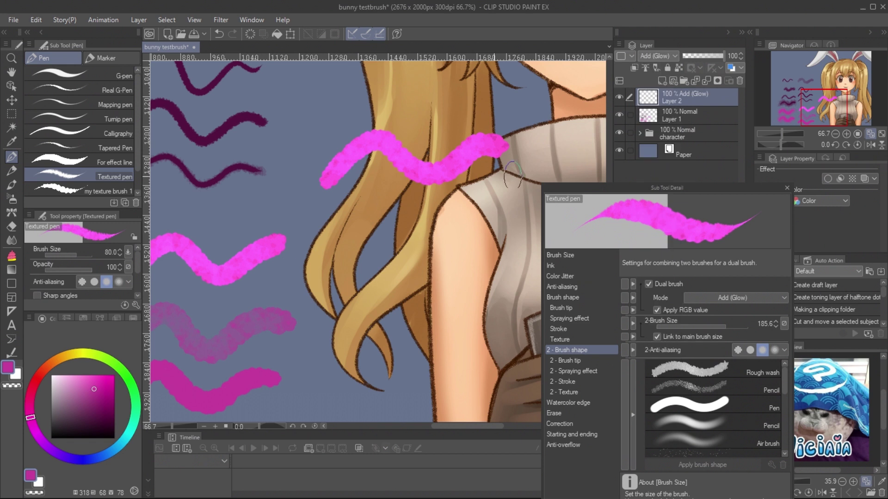
mouse_move(312, 245)
left_mouse_down()
mouse_move(358, 219)
mouse_move(389, 248)
mouse_move(432, 255)
mouse_move(478, 236)
mouse_move(502, 245)
left_mouse_up()
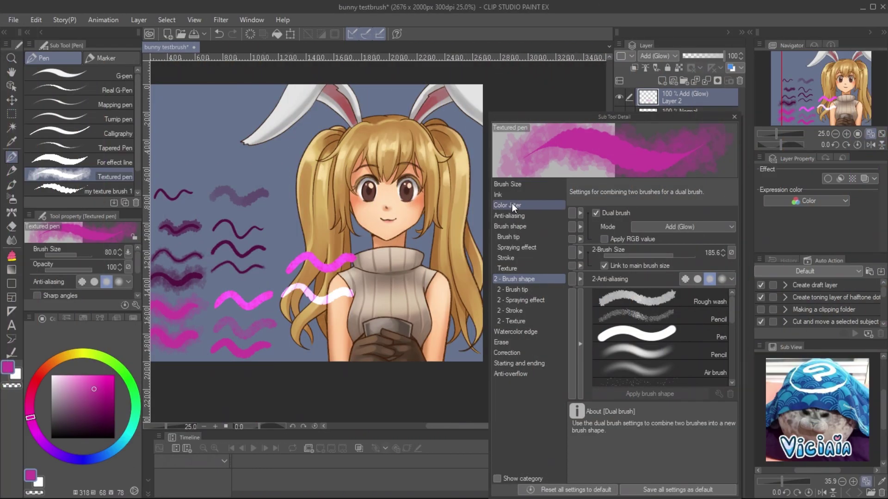
- Turn on Color Jitter with strong blending toward the sub color
left_click(511, 205)
left_click(596, 212)
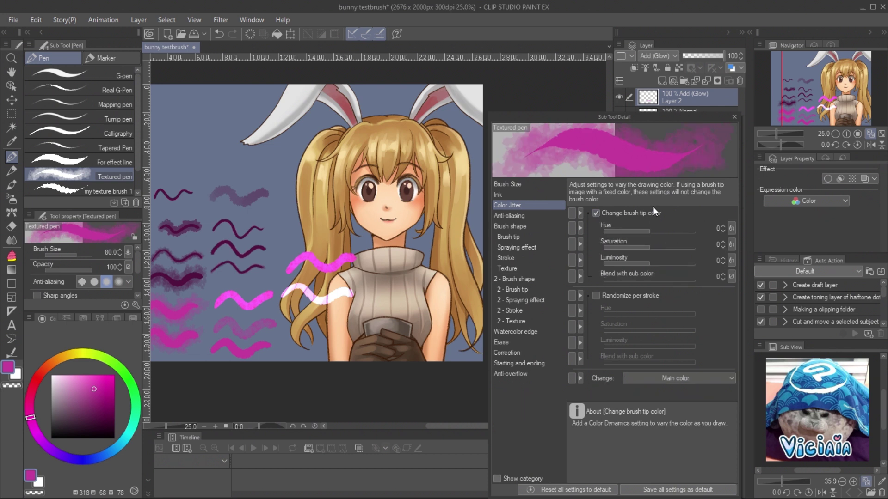
left_click_drag(619, 277, 687, 278)
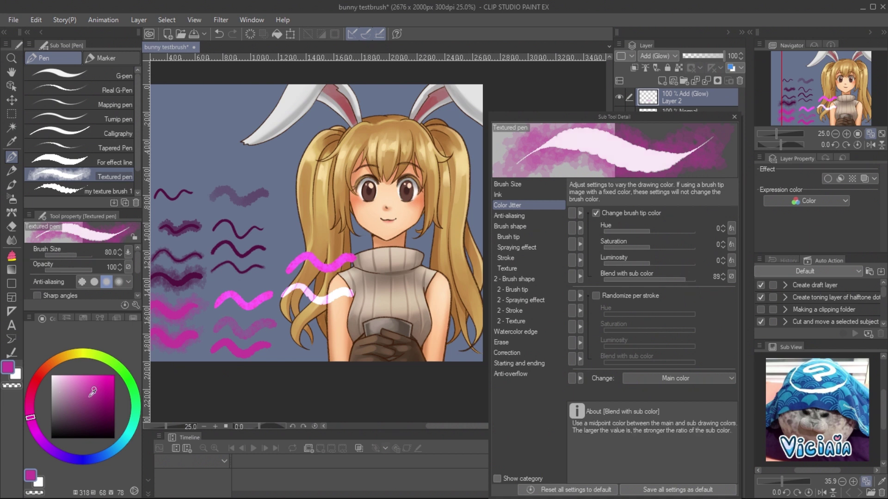
left_click_drag(688, 117, 691, 148)
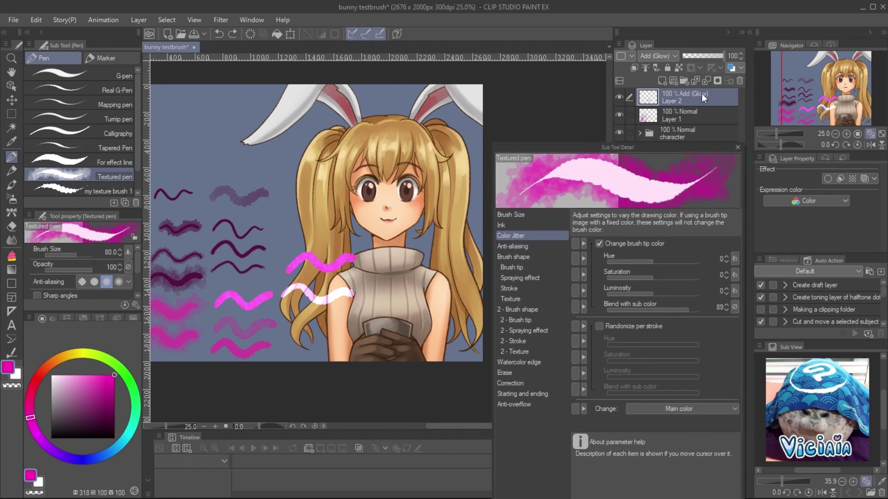
- Add Layer 3 in Add (Glow), paint test waves, and hide Layers 1 and 2
left_click(666, 79)
left_click_drag(283, 327, 299, 313)
left_click_drag(300, 312, 360, 316)
mouse_move(285, 353)
left_mouse_down()
mouse_move(292, 344)
mouse_move(372, 336)
left_mouse_up()
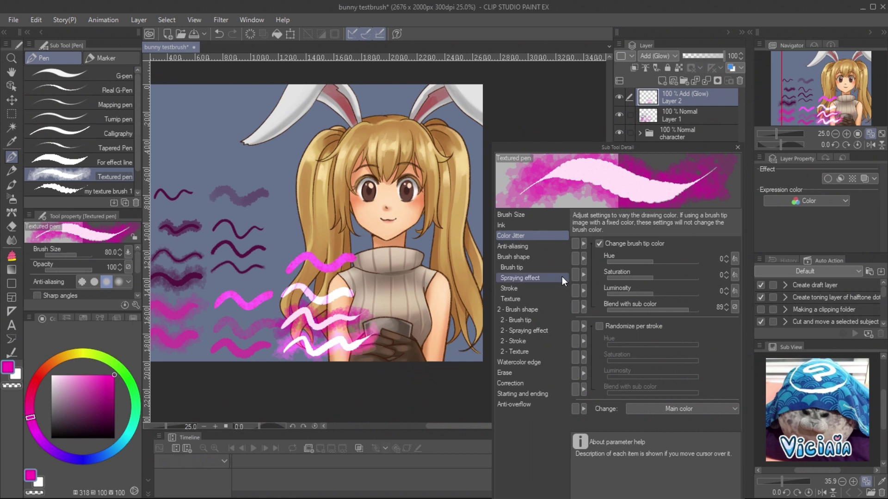
left_click_drag(620, 97, 619, 115)
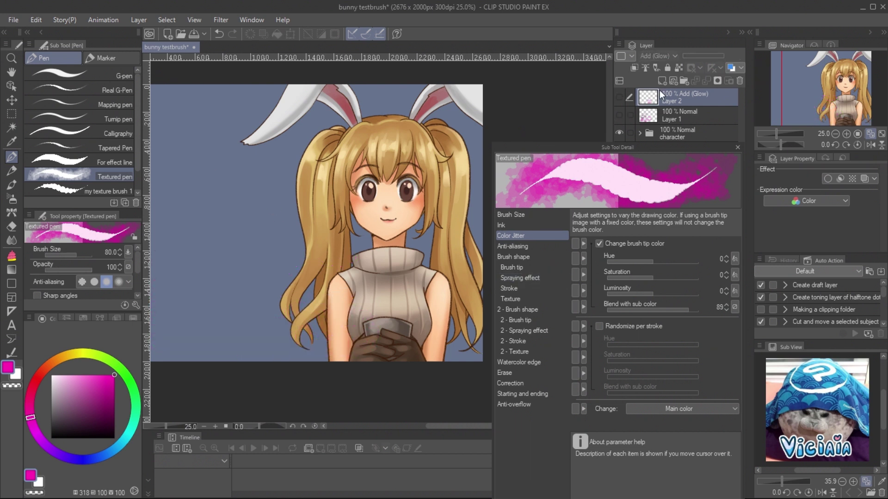
left_click(658, 56)
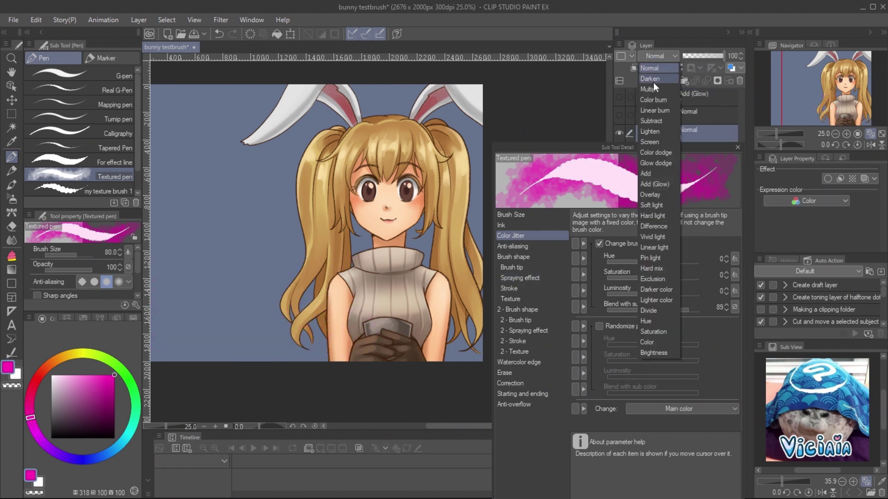
left_click(659, 183)
left_click(738, 148)
- Paint glow over her hair, face, arms, sweater and cup, with the glow layer at 31% opacity
mouse_move(460, 305)
left_mouse_down()
mouse_move(407, 254)
mouse_move(481, 280)
left_mouse_up()
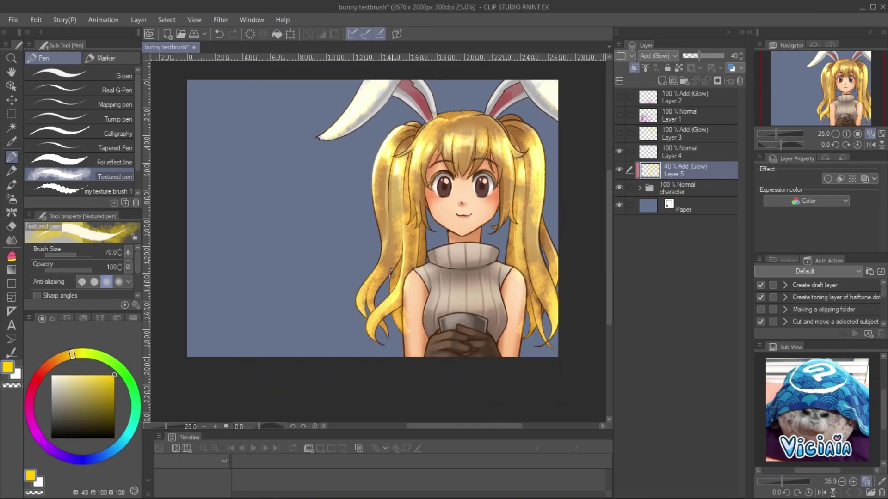
left_click_drag(388, 167, 386, 245)
left_click_drag(699, 56, 695, 56)
left_click(81, 392)
left_click_drag(431, 203, 458, 234)
left_click_drag(410, 278, 408, 352)
left_click_drag(520, 273, 512, 352)
left_click_drag(467, 247, 486, 252)
left_click_drag(444, 319, 484, 320)
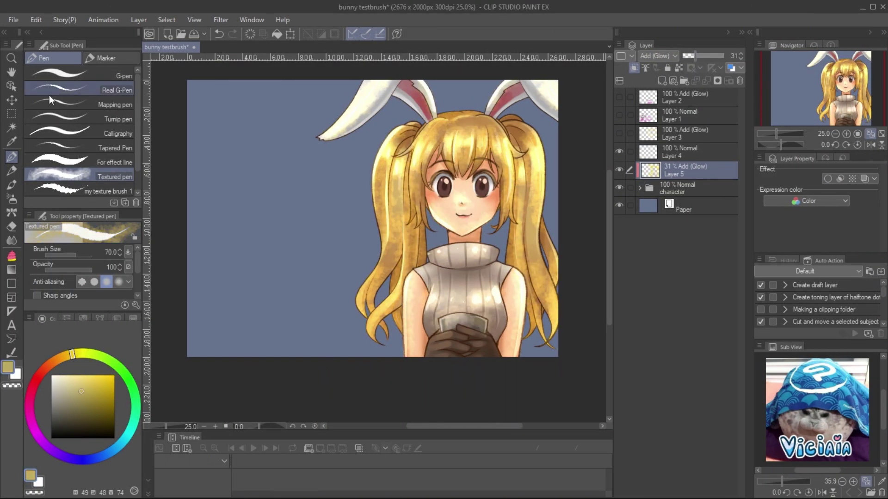
- Choose the Watercolor splash brush and add a clipped Color burn layer with an orange colour
key("b")
left_click(55, 57)
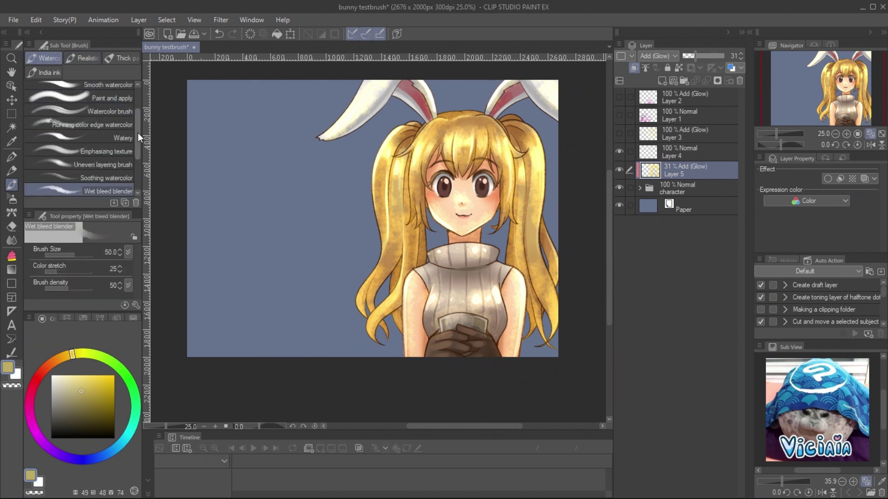
left_click_drag(138, 132, 140, 172)
left_click(124, 164)
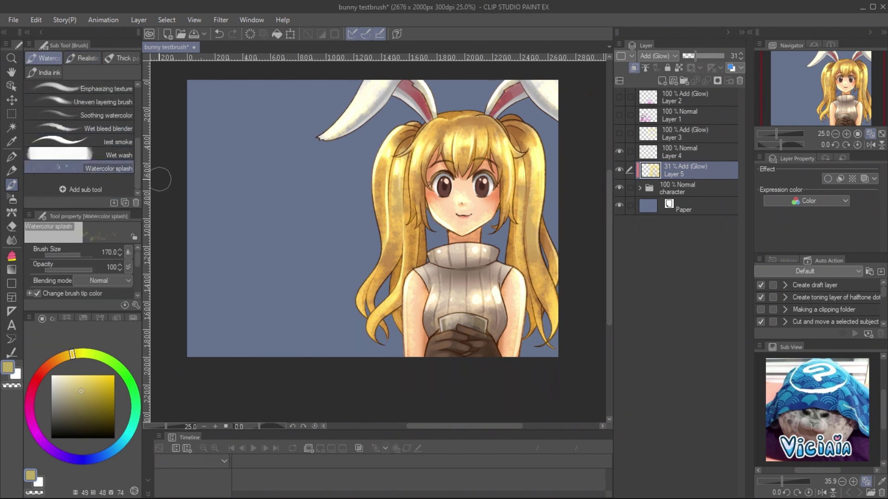
left_click(662, 81)
left_click(658, 56)
left_click(658, 100)
left_click(634, 68)
- Paint orange and tan-brown splash texture on the hair and sweater, with Layer 6 at 65% opacity
left_click_drag(371, 322, 380, 339)
left_click_drag(412, 203, 416, 268)
left_click_drag(546, 231, 539, 319)
mouse_move(437, 121)
left_mouse_down()
mouse_move(486, 116)
mouse_move(523, 138)
left_mouse_up()
left_click(490, 273, "alt")
left_click(490, 273, "alt")
left_click_drag(455, 267, 497, 273)
left_click_drag(497, 319, 496, 329)
left_click_drag(723, 56, 709, 56)
left_click_drag(430, 269, 467, 277)
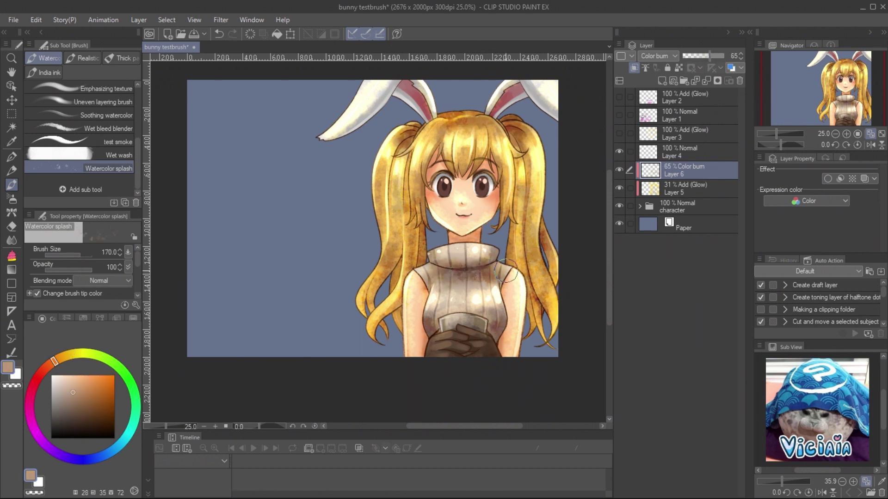
- Shade the hair and arms darker with the Wet wash brush in a couple of colours
left_click(111, 155)
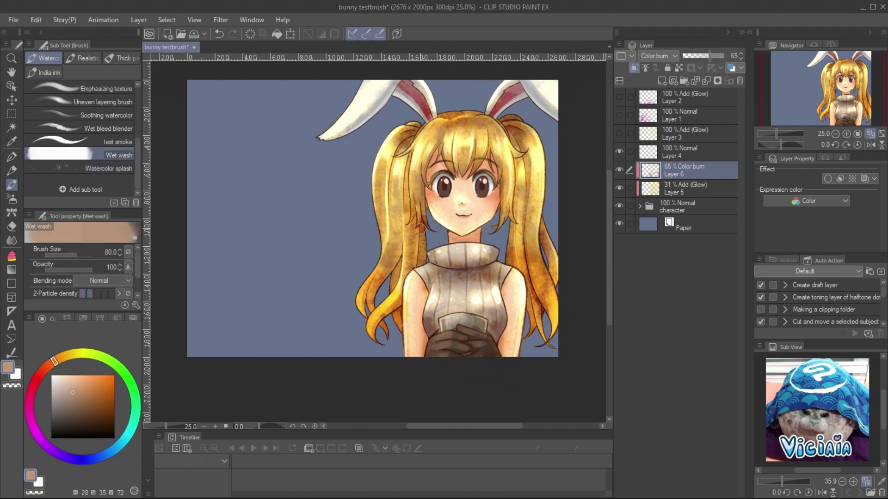
left_click_drag(419, 229, 416, 282)
left_click_drag(409, 162, 412, 235)
left_click_drag(503, 162, 511, 231)
left_click(86, 401)
left_click_drag(418, 314, 411, 353)
key("ctrl+z")
key("ctrl+z")
left_click(66, 406)
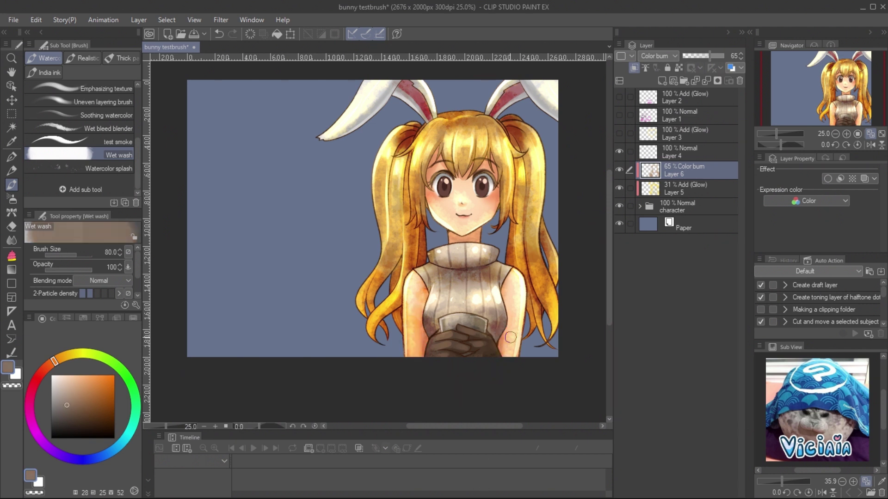
left_click_drag(510, 300, 502, 353)
left_click_drag(443, 147, 426, 179)
left_click_drag(486, 147, 501, 179)
- Brighten the face, arms and hair with more glow on Layer 5
left_click(685, 188)
left_click_drag(439, 185, 462, 217)
left_click_drag(490, 185, 463, 229)
left_click_drag(416, 279, 411, 341)
left_click_drag(521, 182, 534, 250)
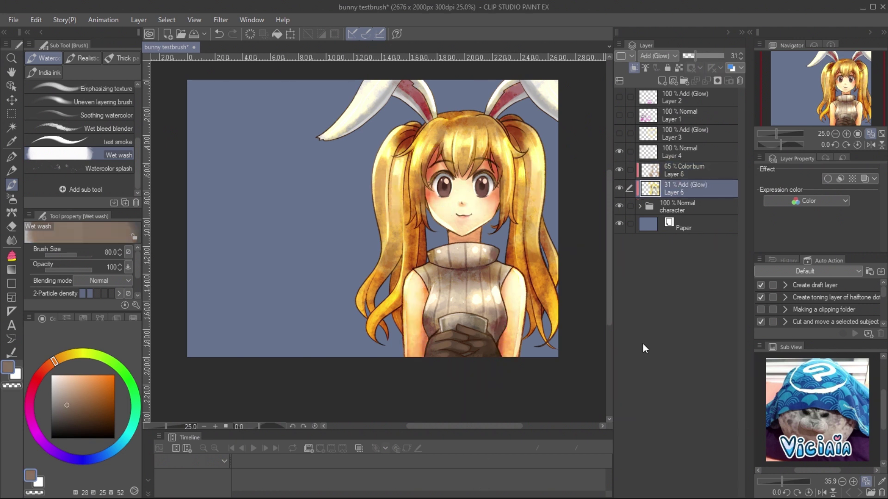
left_click(12, 212)
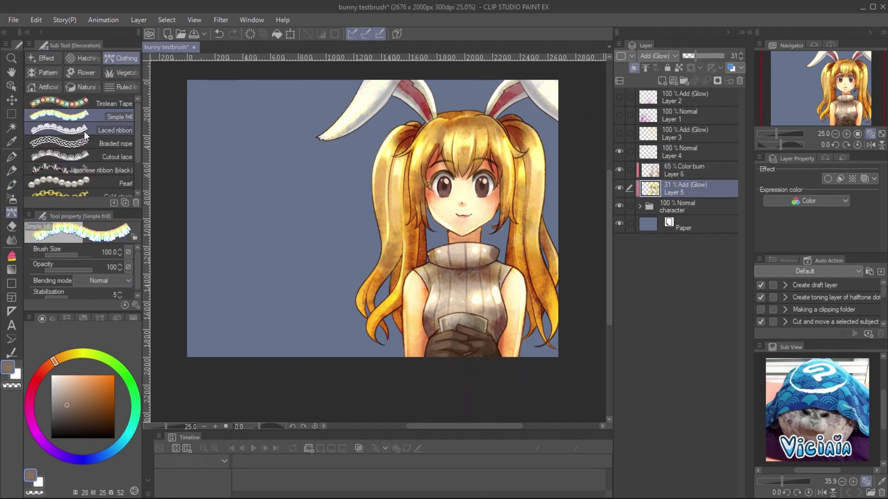
- Choose the Glitter decoration brush from the effect decorations
left_click(48, 56)
scroll(128, 129, "down", 3)
scroll(138, 181, "down", 1)
left_click(127, 166)
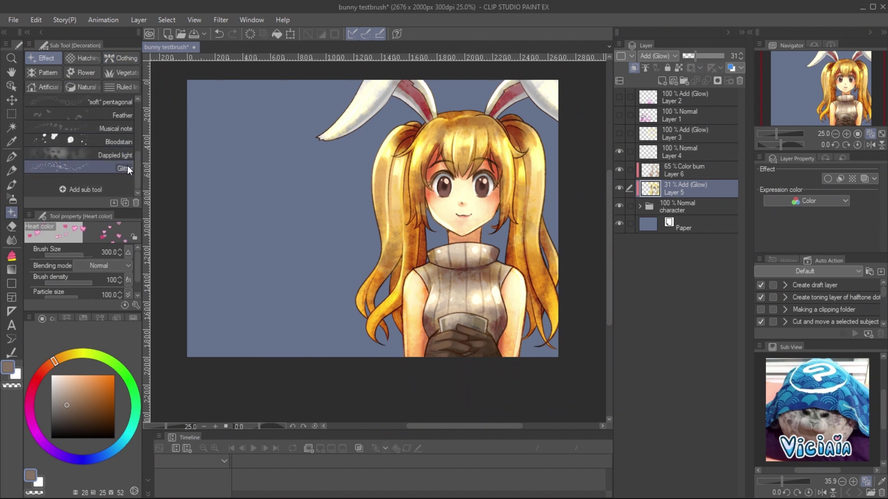
- Zoom in and sprinkle glitter into both irises on the eyes layer
left_click(846, 134)
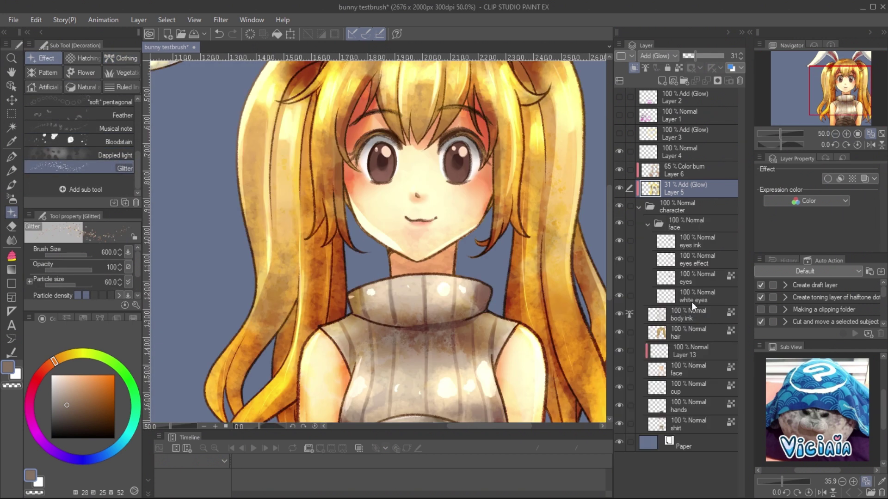
left_click(696, 277)
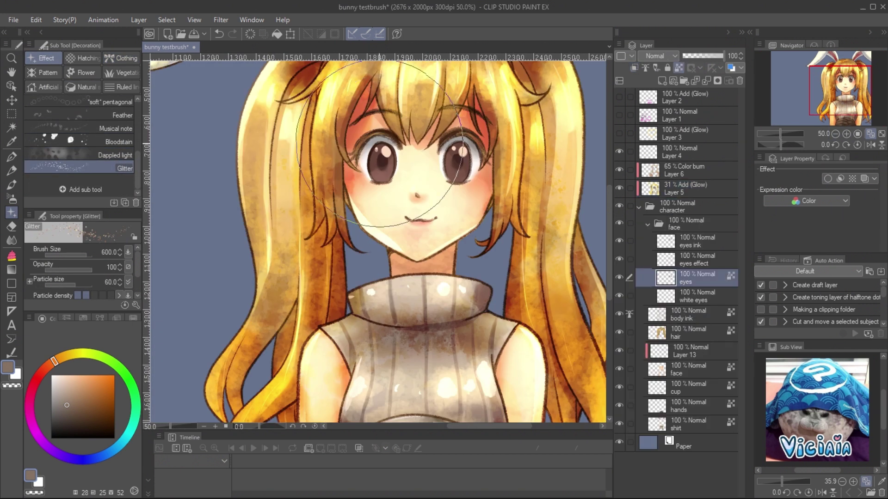
left_click_drag(451, 175, 459, 172)
mouse_move(373, 174)
left_mouse_down()
mouse_move(471, 160)
mouse_move(379, 159)
left_mouse_up()
left_click(455, 176)
left_click(114, 421)
left_click_drag(457, 155, 461, 162)
- Add a new Add (Glow) layer inside the face folder
left_click(705, 243)
left_click(11, 157)
left_click(95, 375)
key("ctrl+z")
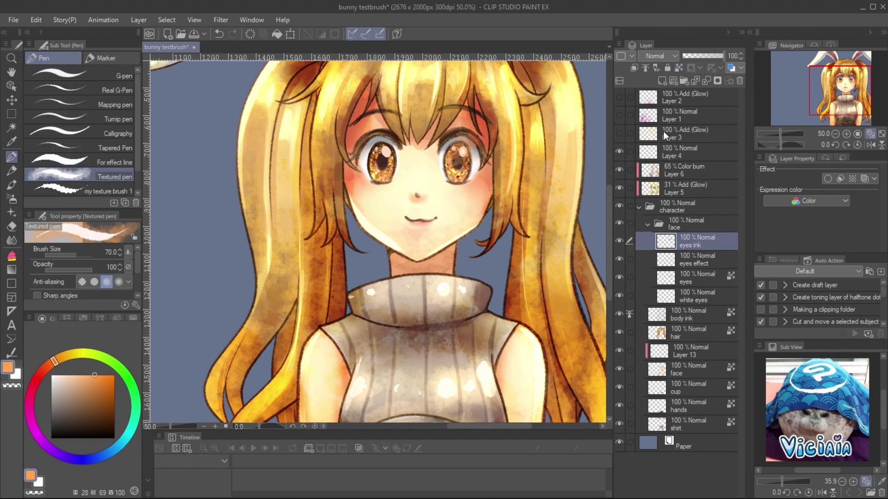
left_click(662, 81)
left_click(658, 55)
left_click(659, 192)
- Scatter yellow dappled light across the left background with the Transparent watercolor brush
left_click(12, 185)
scroll(113, 108, "up", 3)
left_click(102, 102)
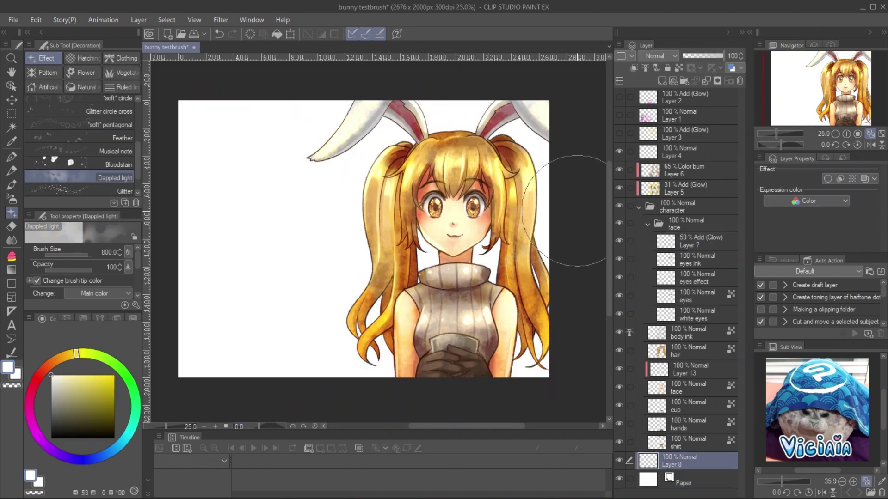
left_click_drag(340, 131, 298, 218)
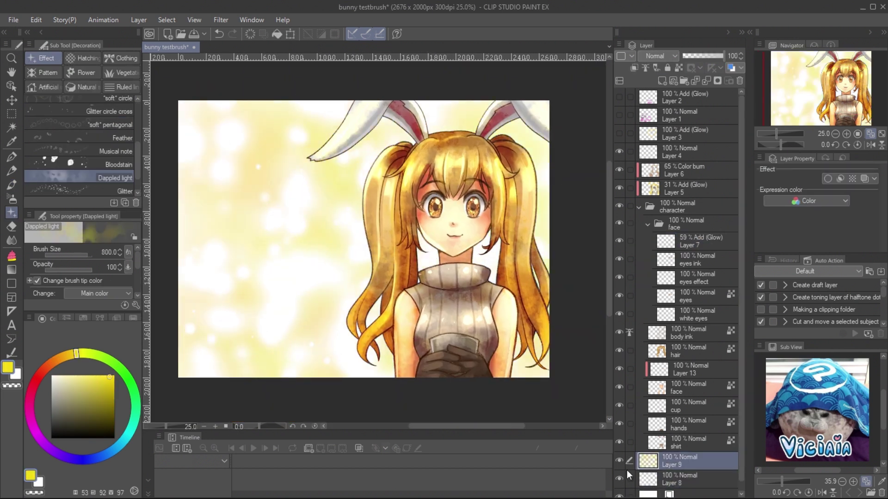
left_click_drag(242, 339, 343, 246)
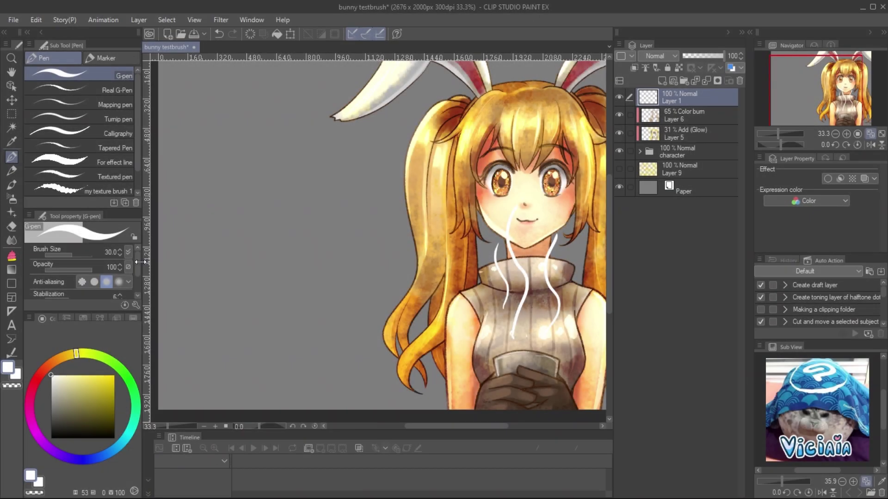
- Turn on the G-pen's dual brush with a Pencil shape, blended as Subtract
left_click(135, 305)
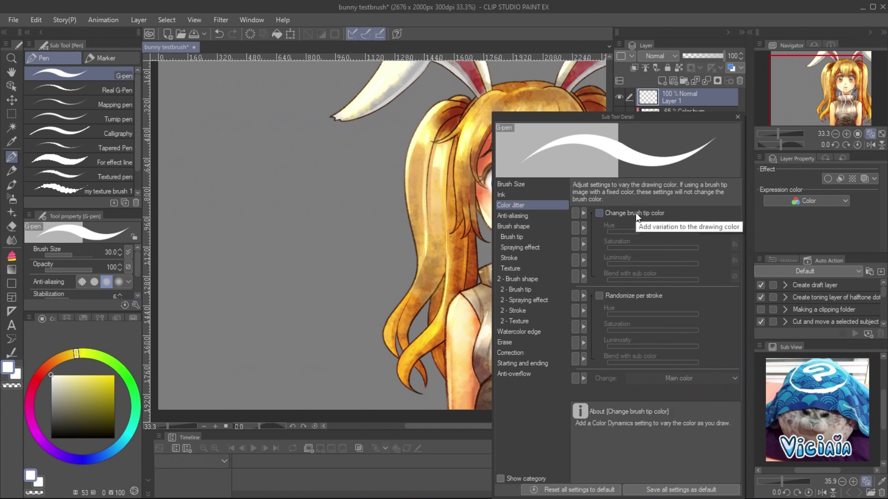
left_click(527, 279)
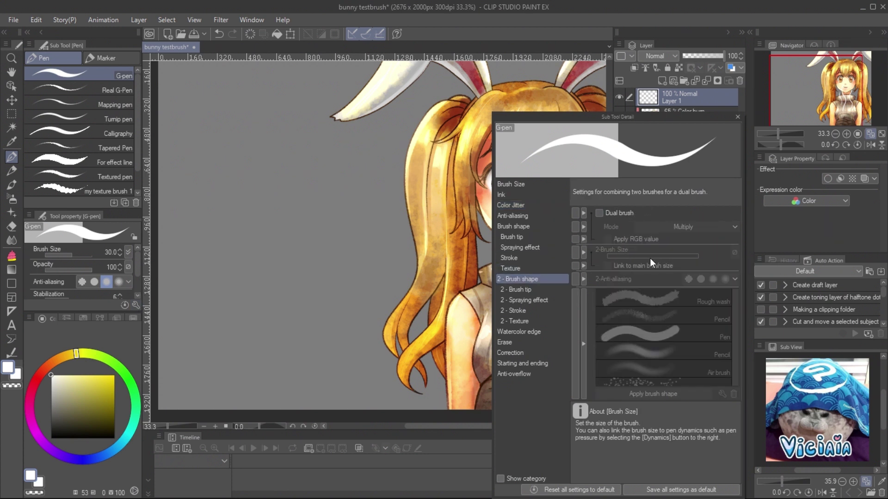
left_click(599, 214)
left_click_drag(734, 314, 734, 323)
left_click(700, 326)
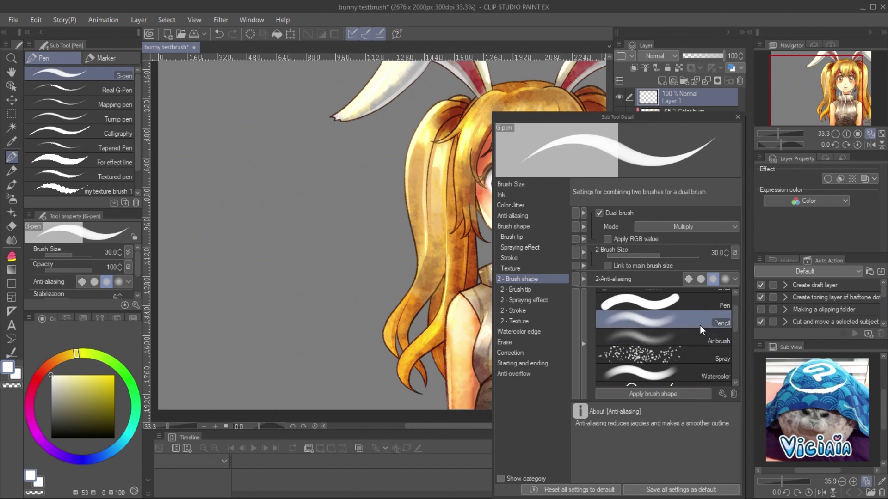
left_click(670, 392)
left_click(709, 226)
left_click(675, 270)
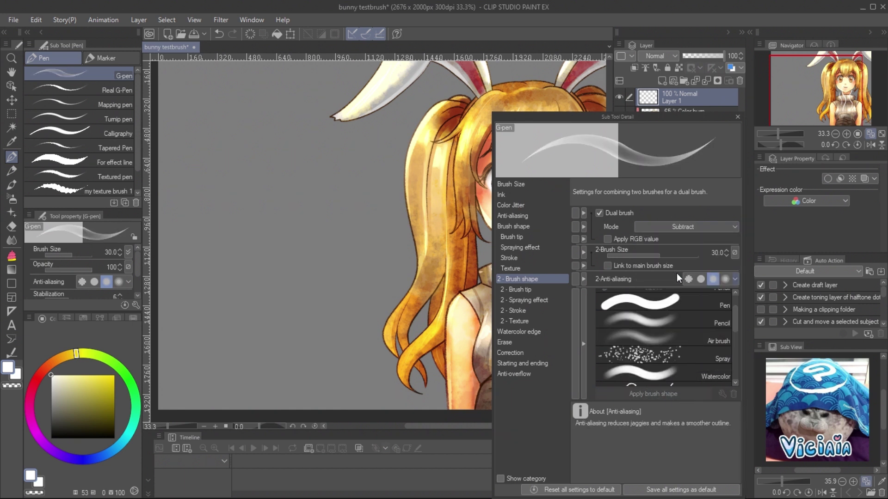
- Test the dual brush with wavy strokes, enlarging the brush to 60
left_click_drag(192, 223, 348, 215)
key("bracketright")
key("bracketright")
key("bracketright")
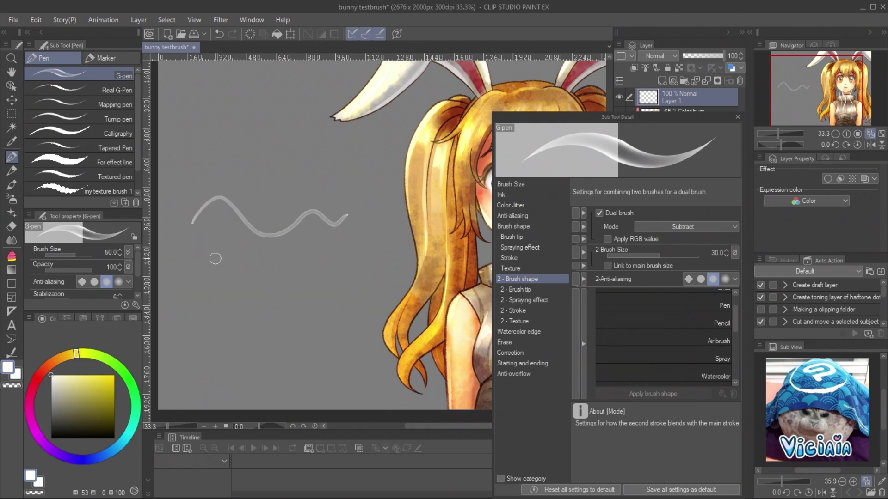
key("bracketright")
key("bracketright")
key("bracketright")
key("bracketright")
key("bracketright")
key("bracketright")
key("bracketright")
key("bracketright")
left_click_drag(189, 287, 372, 272)
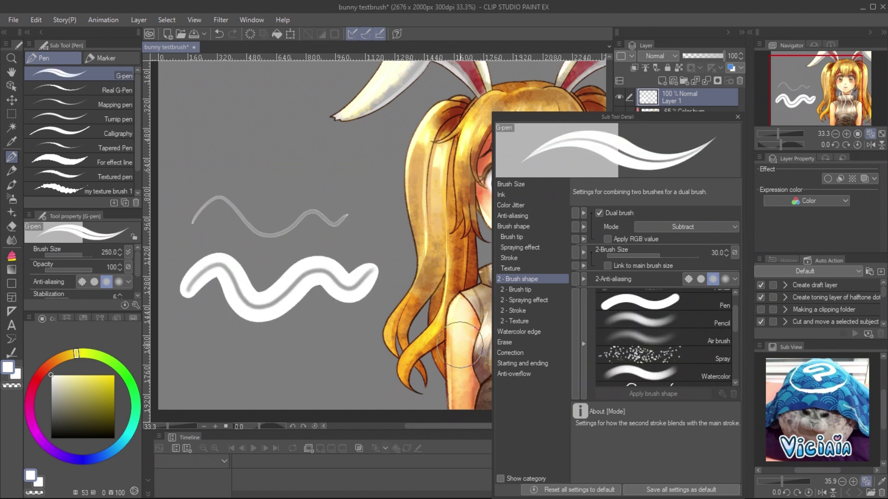
- Link the second brush size to the main size and test strokes up to size 400
left_click_drag(661, 256, 678, 256)
left_click(608, 266)
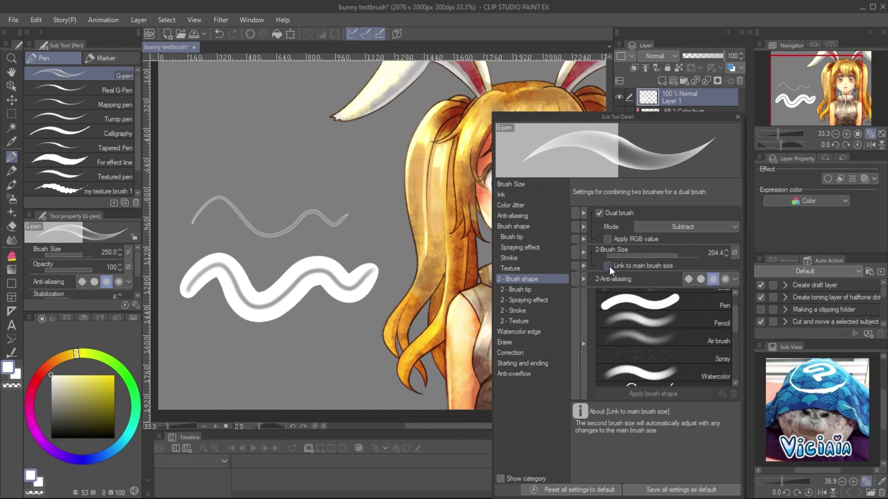
mouse_move(196, 345)
left_mouse_down()
mouse_move(352, 322)
mouse_move(364, 329)
left_mouse_up()
mouse_move(206, 385)
left_mouse_down()
mouse_move(236, 397)
mouse_move(324, 381)
left_mouse_up()
key("bracketright")
key("bracketright")
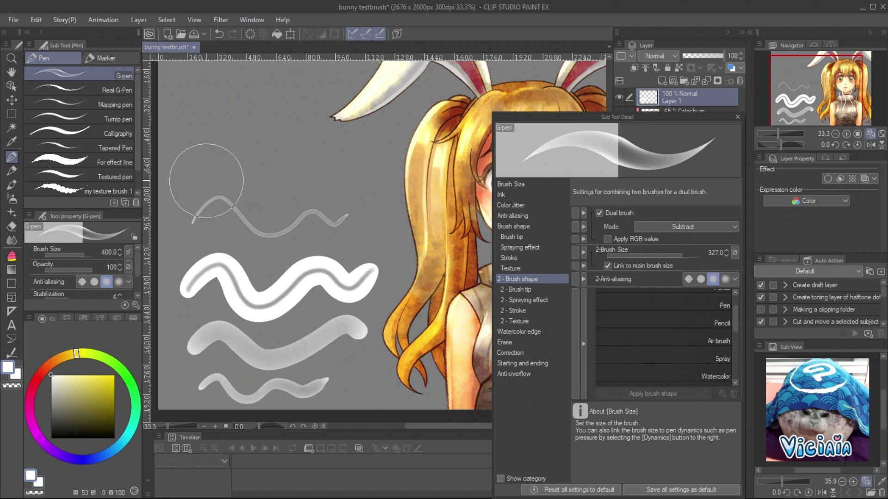
left_click_drag(212, 165, 351, 168)
- Raise the 2-Brush density to 100, test cloud strokes, then clear the layer
left_click(531, 291)
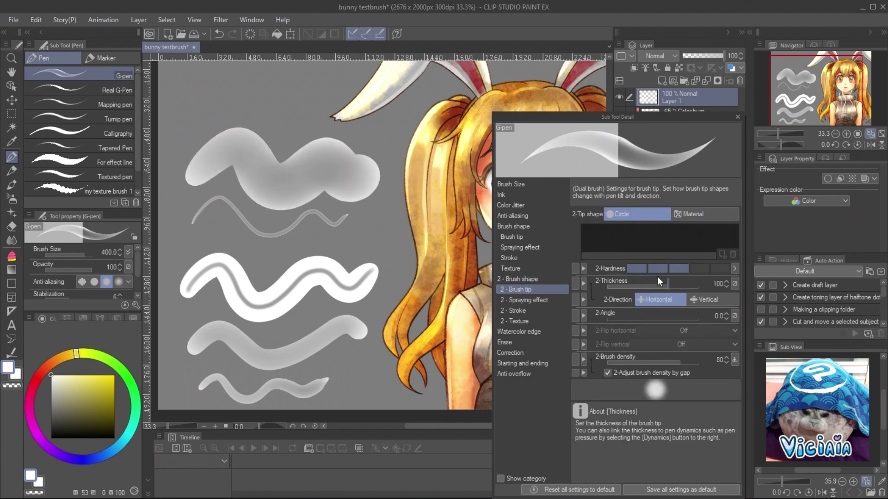
left_click_drag(685, 361, 703, 360)
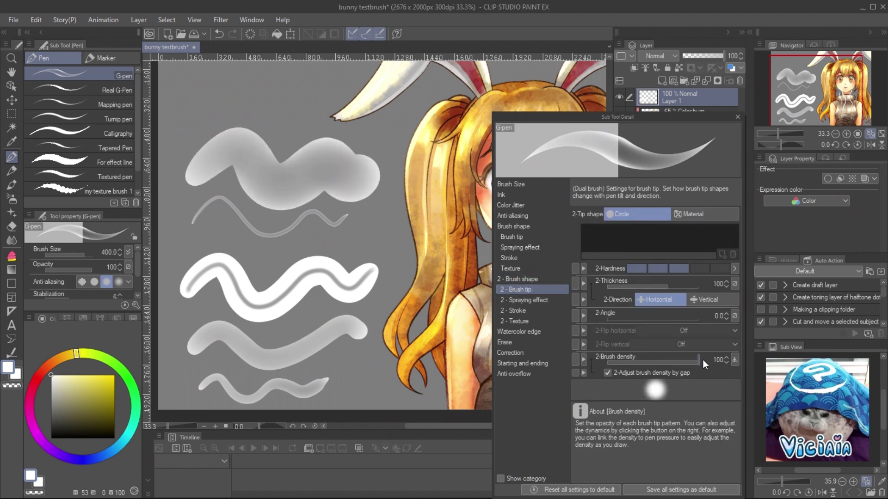
mouse_move(199, 127)
left_mouse_down()
mouse_move(317, 129)
mouse_move(352, 108)
left_mouse_up()
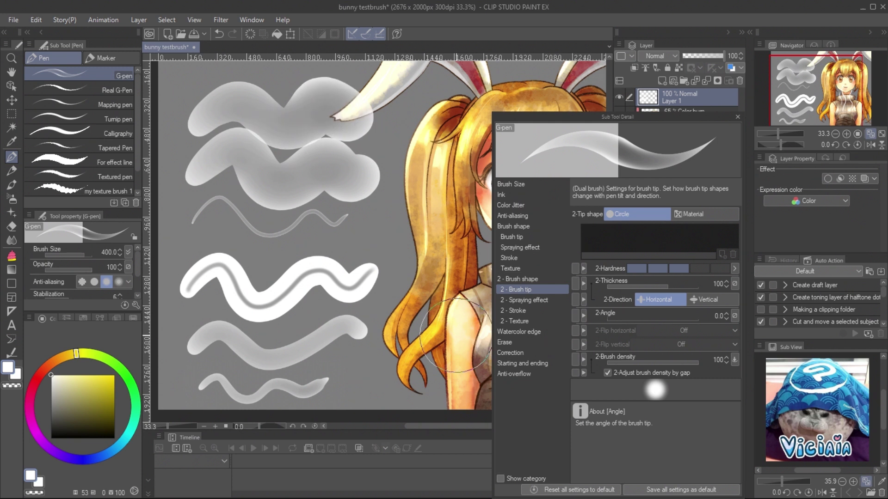
left_click_drag(377, 172, 380, 204)
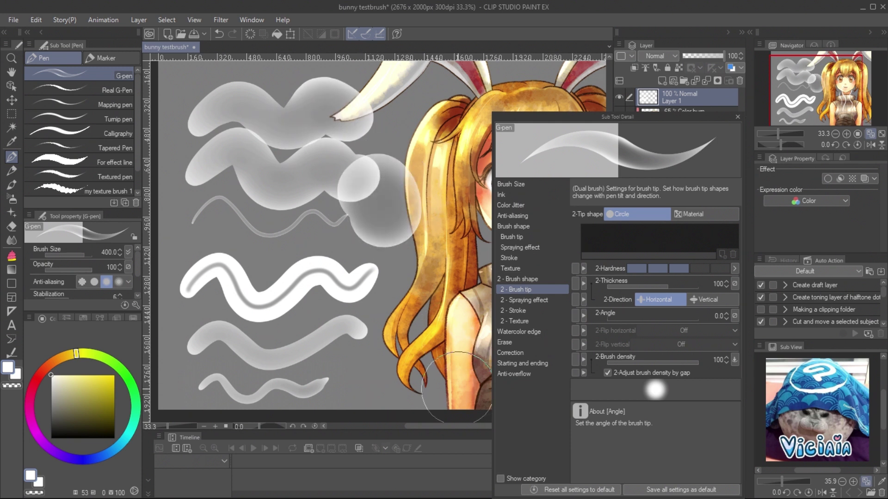
key("Delete")
left_click(738, 117)
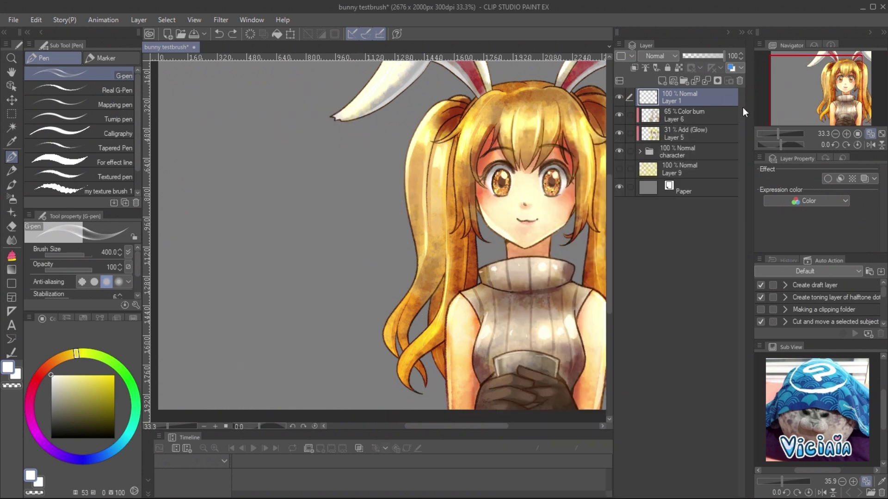
- Copy the pen as a new sub tool named 'smoke' with the Watercolor icon
left_click(125, 203)
type("smoke")
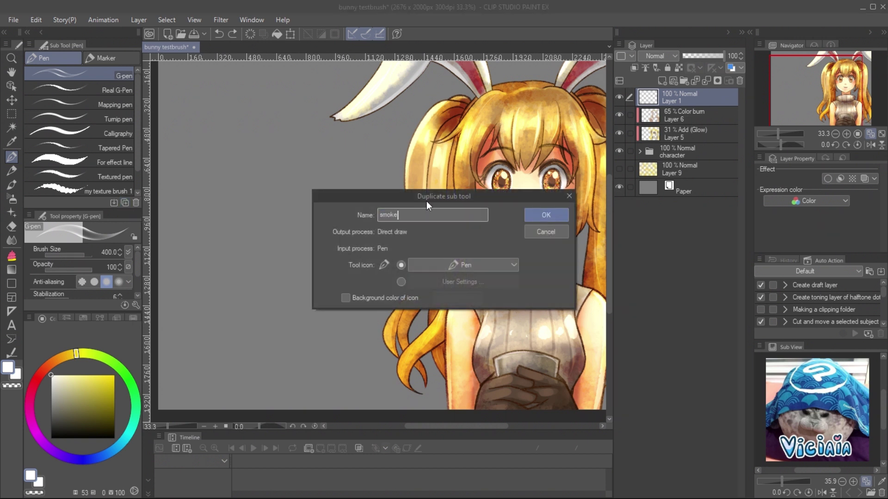
left_click(514, 268)
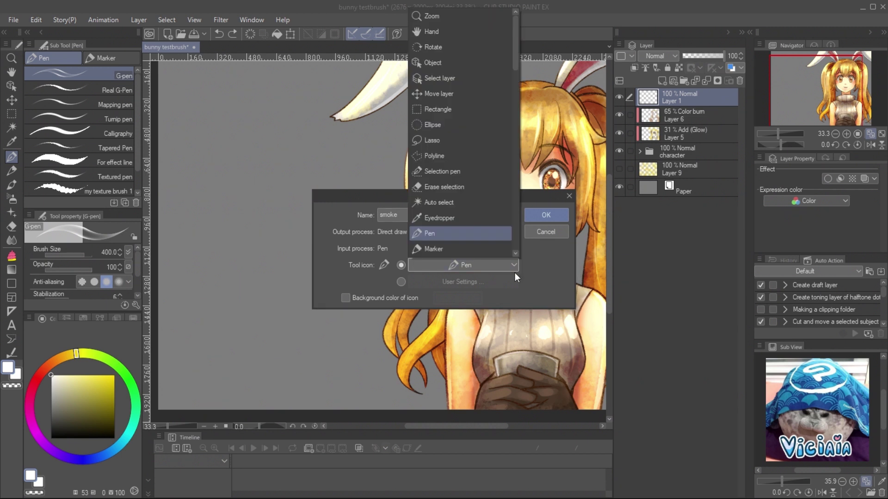
left_click_drag(515, 64, 515, 102)
left_click(463, 120)
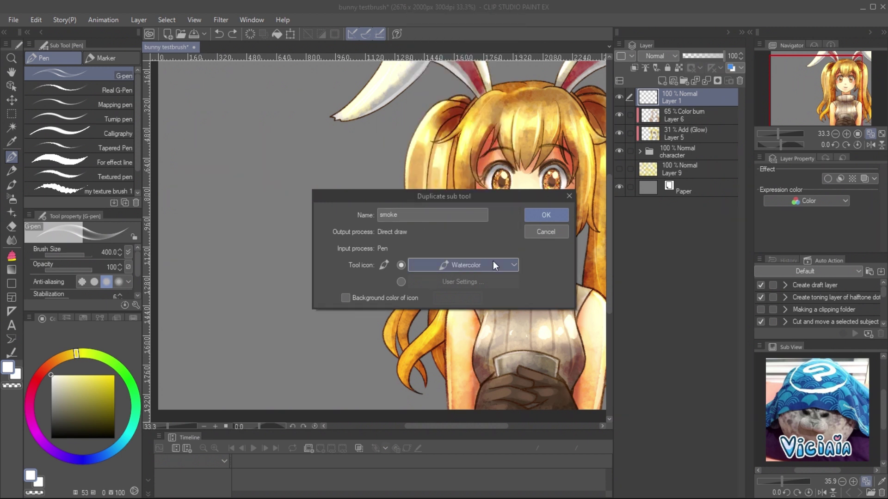
left_click(531, 218)
- Paint a smoke plume from the cup, then erase it off her hands and fade it with a 700 soft eraser
mouse_move(526, 363)
left_mouse_down()
mouse_move(467, 219)
mouse_move(501, 67)
left_mouse_up()
left_click_drag(526, 375, 525, 371)
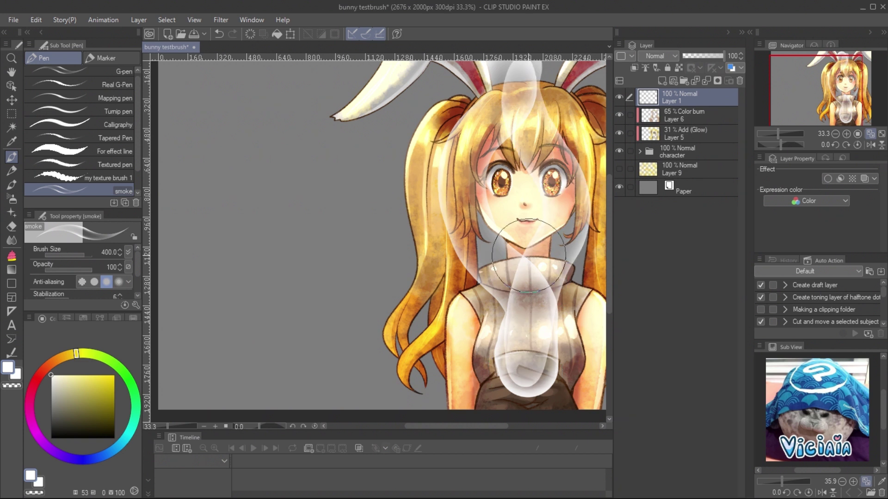
key("e")
left_click_drag(518, 357, 539, 386)
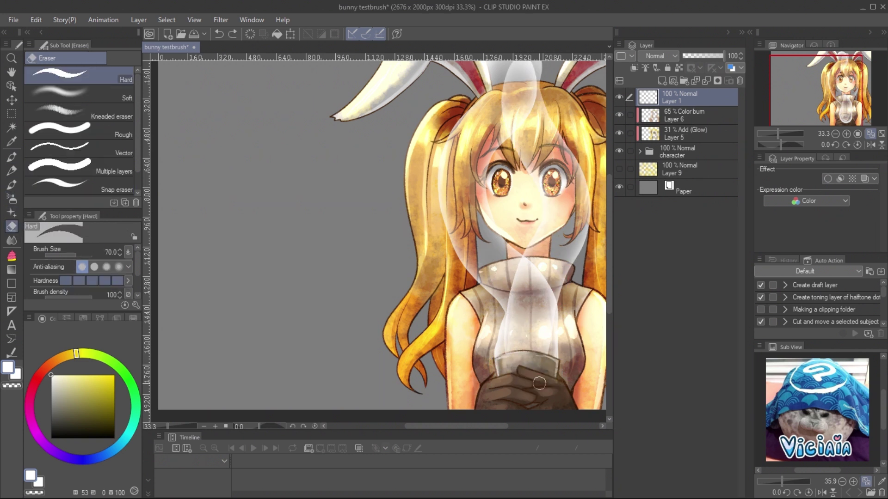
left_click(79, 92)
key("bracketright")
key("bracketright")
key("bracketright")
key("bracketright")
key("bracketright")
key("bracketright")
key("bracketright")
key("bracketright")
key("bracketright")
key("bracketright")
key("bracketright")
key("bracketright")
key("bracketright")
mouse_move(526, 158)
left_mouse_down()
mouse_move(530, 264)
mouse_move(517, 363)
left_mouse_up()
left_click_drag(519, 67, 521, 76)
left_click_drag(522, 93, 480, 126)
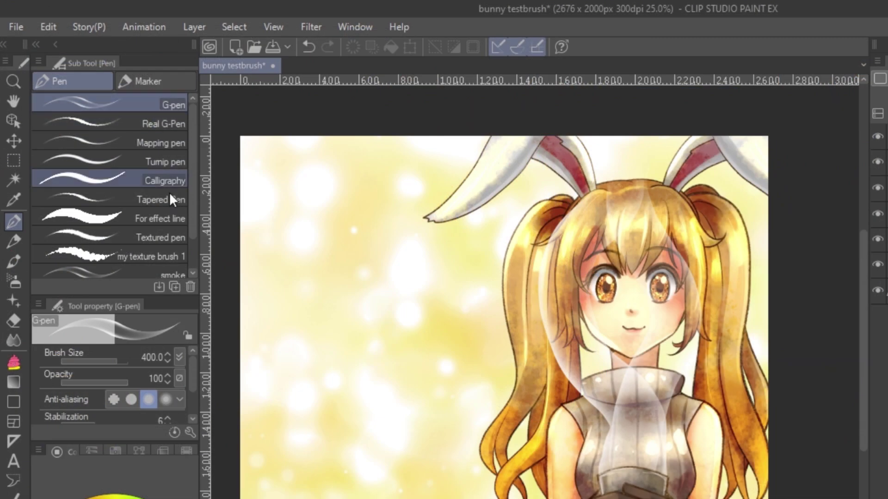
- Restore the G-pen sub tool to its default settings
left_click(174, 432)
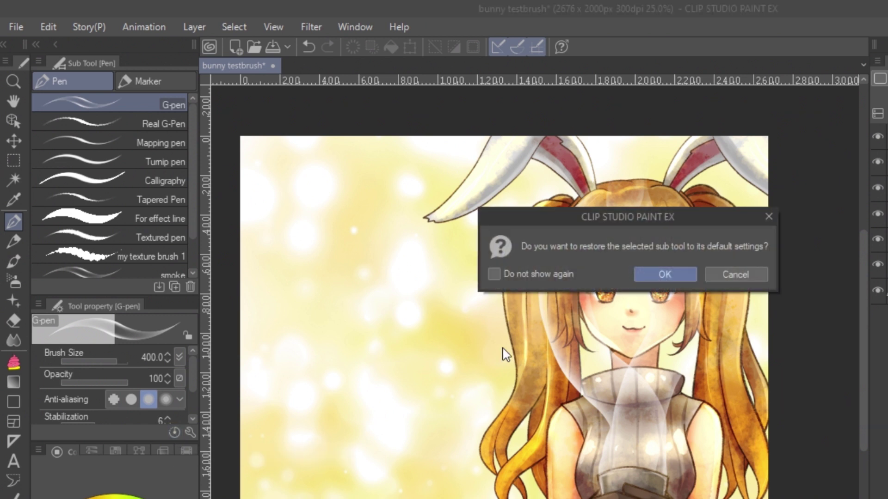
left_click(661, 276)
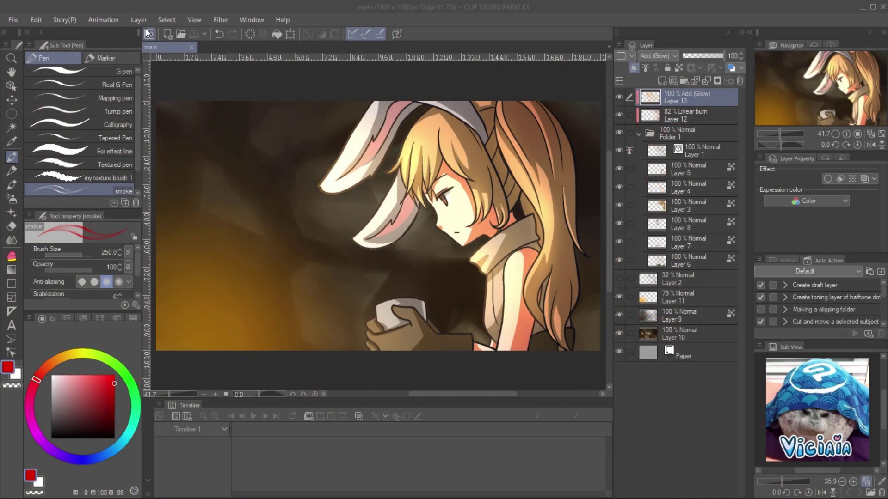
- Create a new 1920×1080 Illustration canvas
left_click(13, 21)
left_click(38, 34)
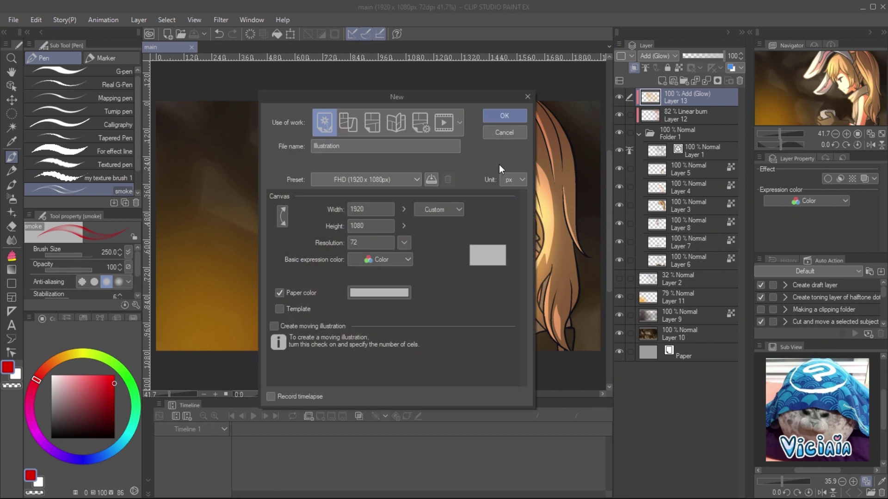
left_click(510, 118)
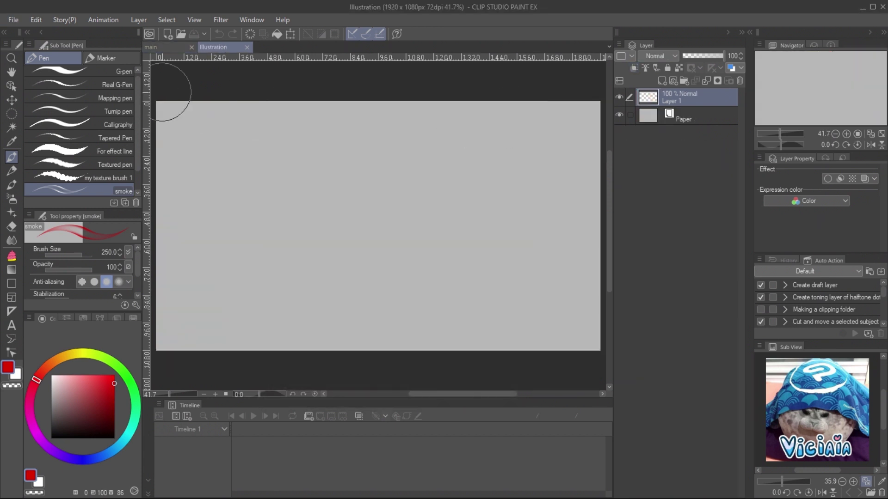
- Import 'main' as a file object layer and add a new layer above it
left_click(16, 21)
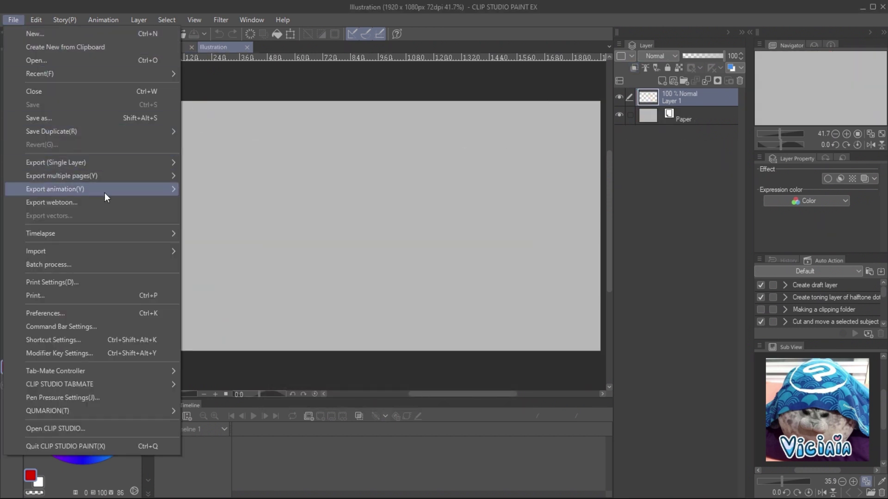
mouse_move(135, 249)
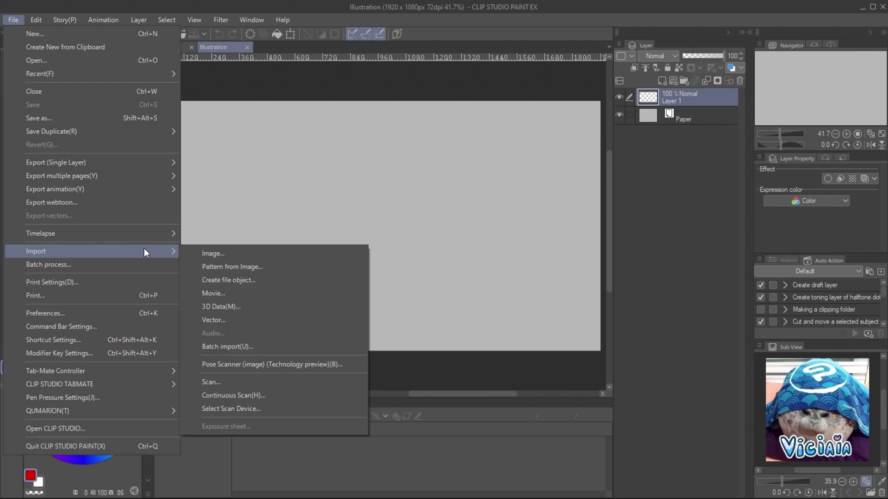
left_click(238, 280)
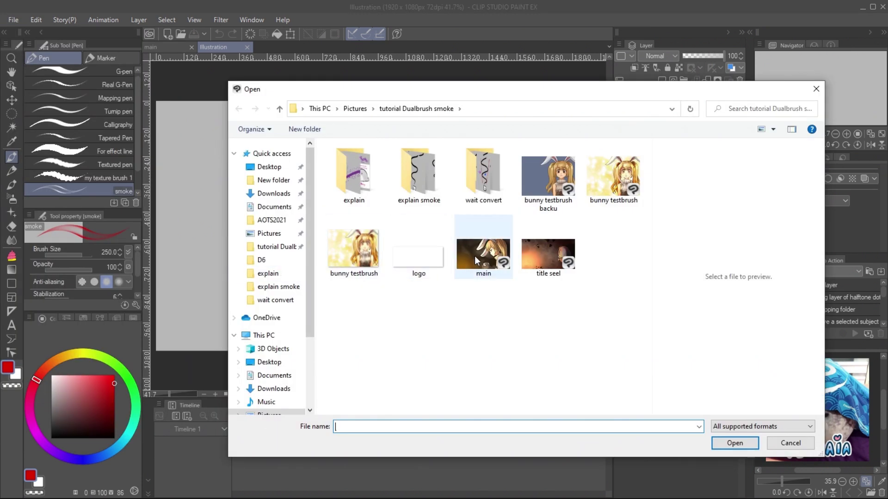
left_click(476, 255)
left_click(734, 443)
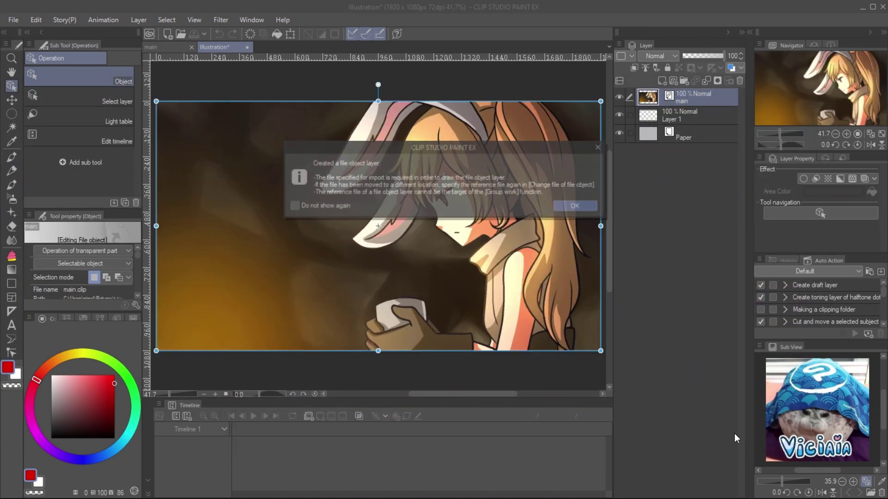
left_click(587, 208)
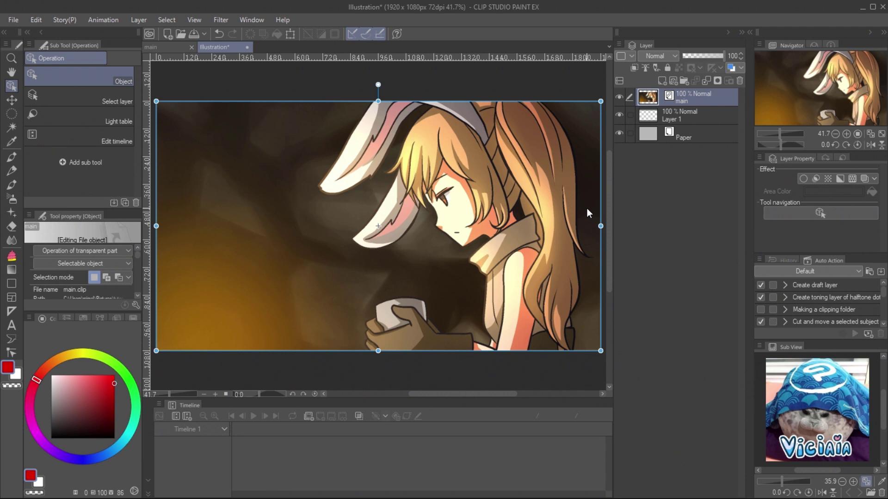
left_click(670, 80)
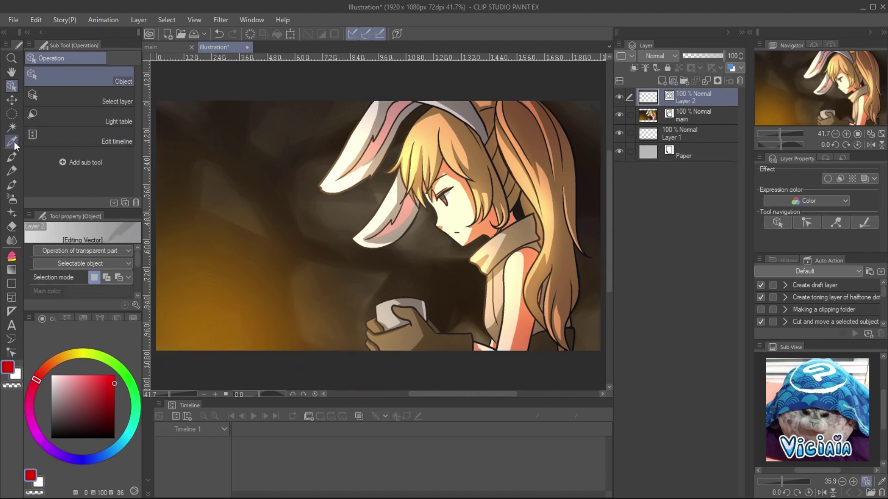
- Paint a greyish mauve stroke toward her face with the smoke brush
left_click(12, 158)
left_click(66, 400)
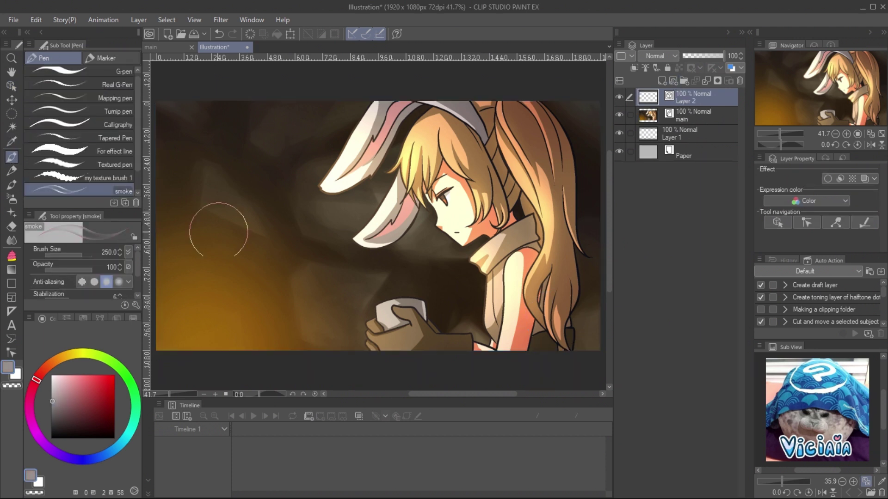
mouse_move(218, 230)
left_mouse_down()
mouse_move(319, 261)
mouse_move(435, 230)
left_mouse_up()
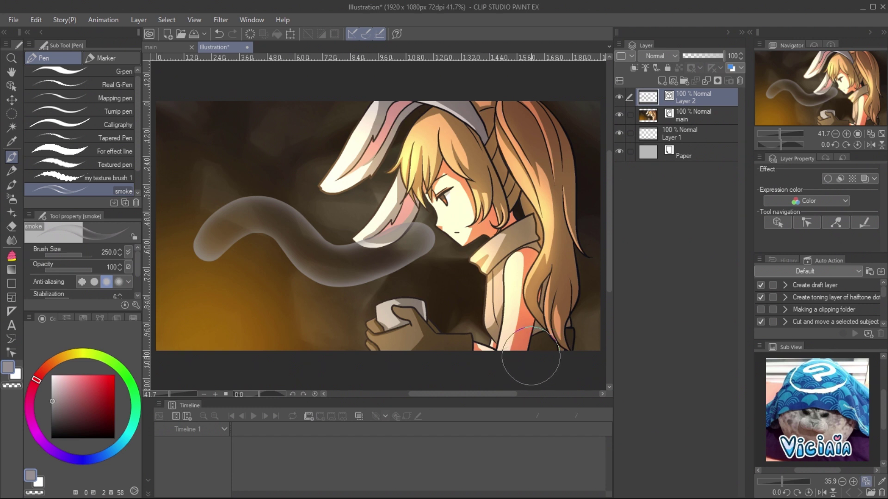
- Simplify the smoke stroke into a straighter line and bend its end with a control point
left_click(11, 354)
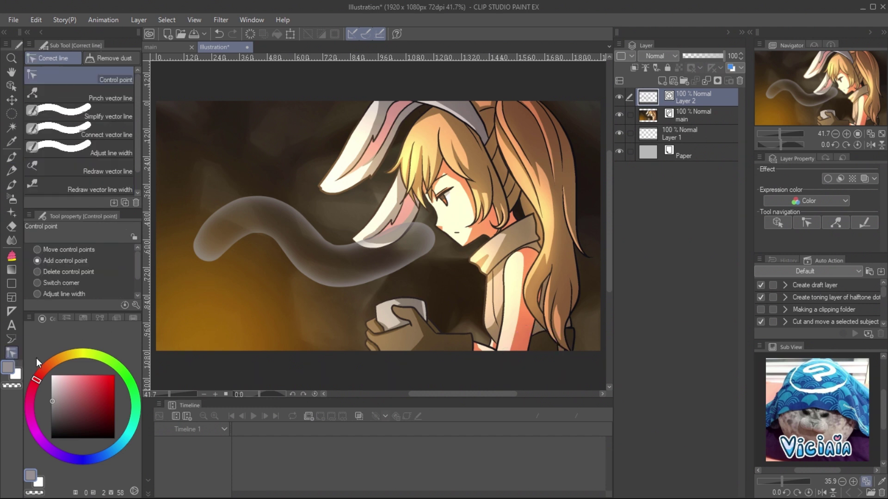
mouse_move(311, 280)
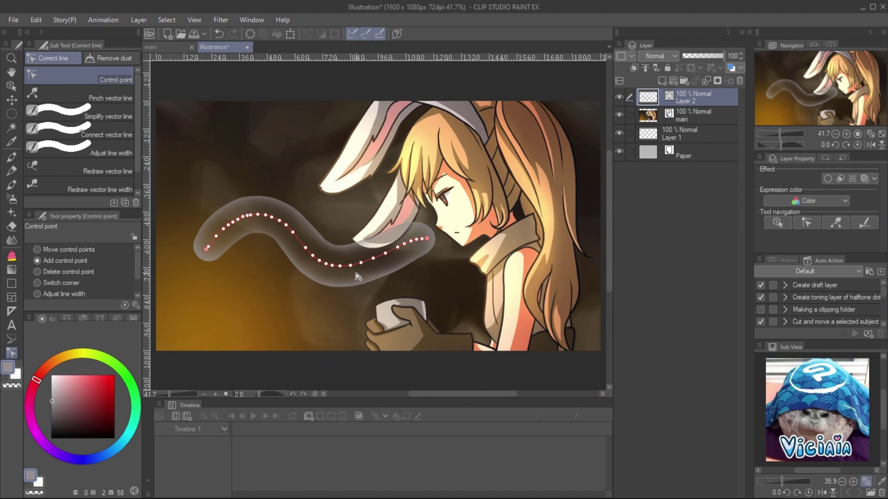
left_click(125, 114)
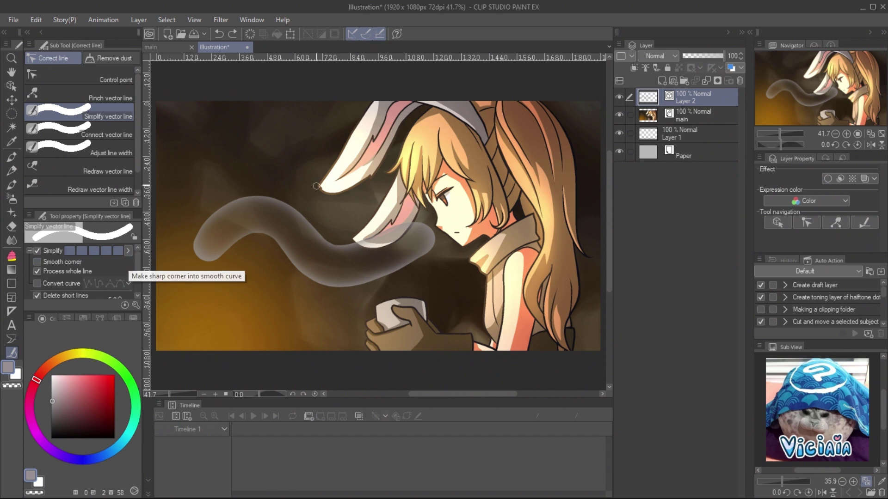
left_click_drag(316, 186, 292, 352)
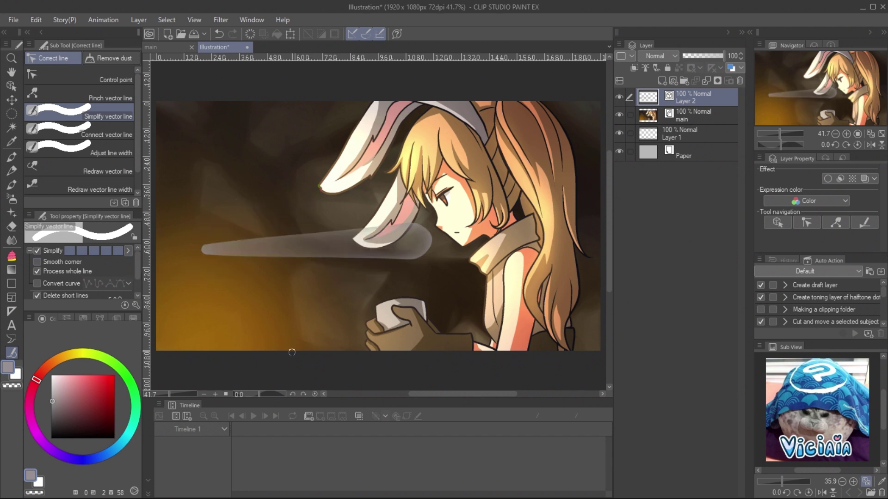
left_click(60, 76)
mouse_move(411, 246)
left_mouse_down()
mouse_move(370, 245)
mouse_move(385, 228)
mouse_move(377, 245)
mouse_move(403, 250)
mouse_move(400, 240)
left_mouse_up()
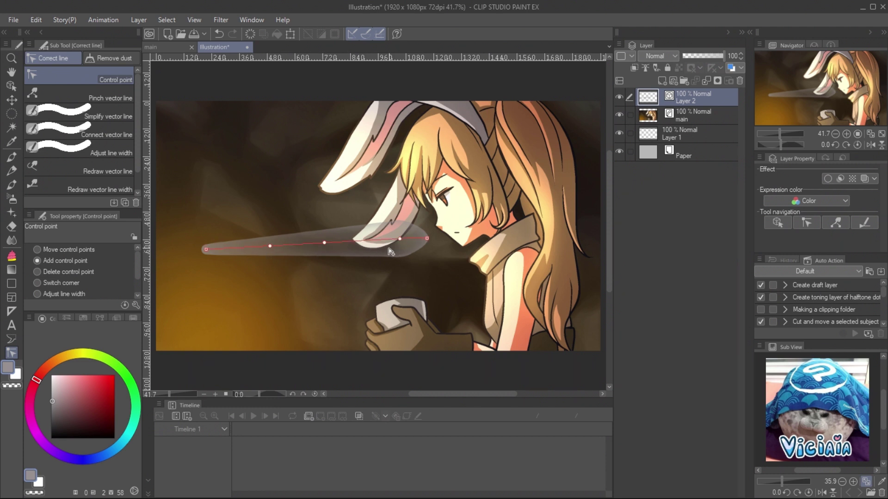
left_click(125, 152)
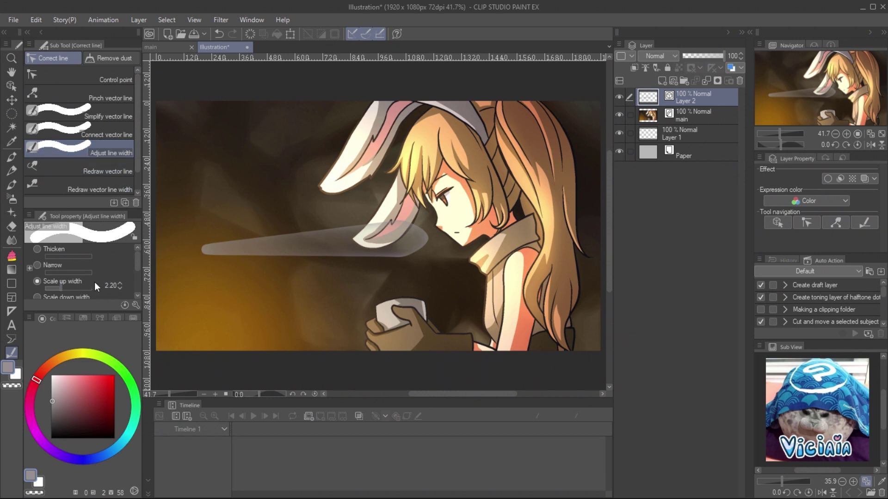
- Widen both the left and right parts of the steam stroke with Adjust line width
mouse_move(138, 255)
left_mouse_down()
mouse_move(129, 274)
mouse_move(137, 267)
left_mouse_up()
left_click_drag(405, 209, 401, 275)
left_click_drag(260, 216, 258, 270)
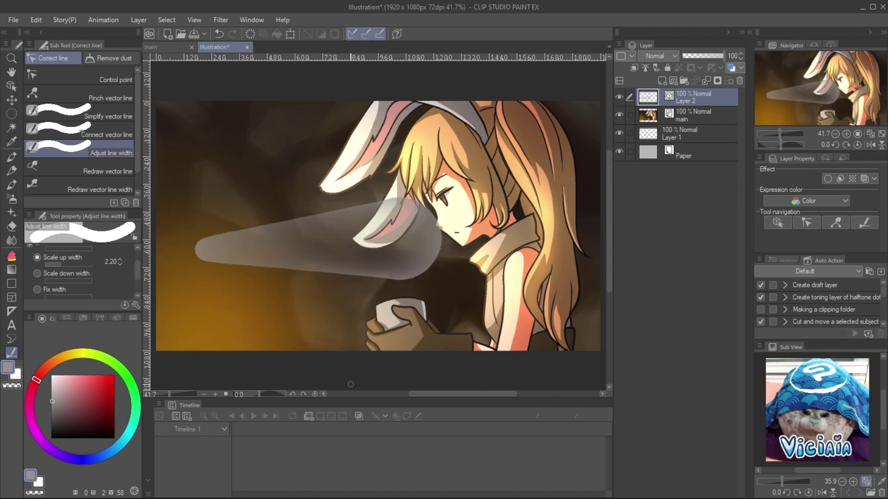
left_click_drag(369, 181, 376, 288)
left_click_drag(245, 216, 259, 282)
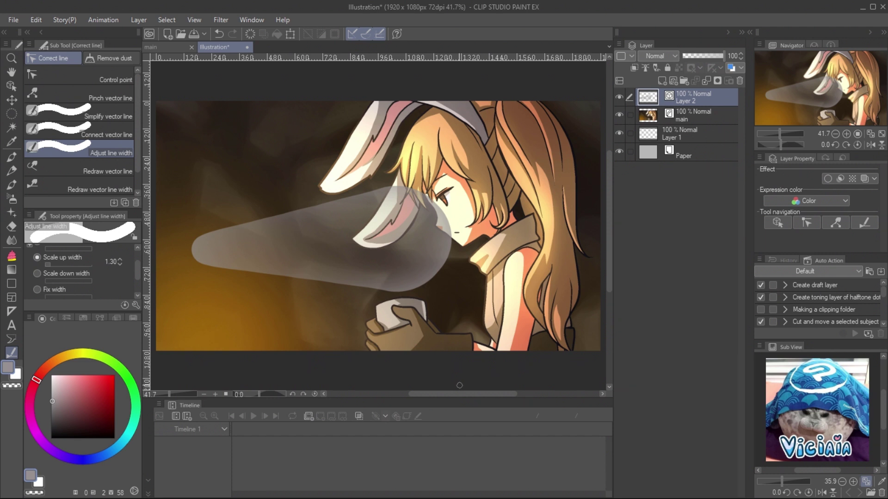
- Drag the steam stroke's control points so it rises upright above the cup
left_click(80, 77)
left_click_drag(398, 239, 405, 96)
left_click_drag(325, 244, 394, 269)
left_click_drag(206, 250, 406, 331)
left_click_drag(403, 195, 394, 186)
mouse_move(395, 269)
left_mouse_down()
mouse_move(399, 253)
mouse_move(396, 266)
left_mouse_up()
left_click_drag(393, 184, 402, 199)
mouse_move(396, 266)
left_mouse_down()
mouse_move(407, 270)
mouse_move(397, 268)
left_mouse_up()
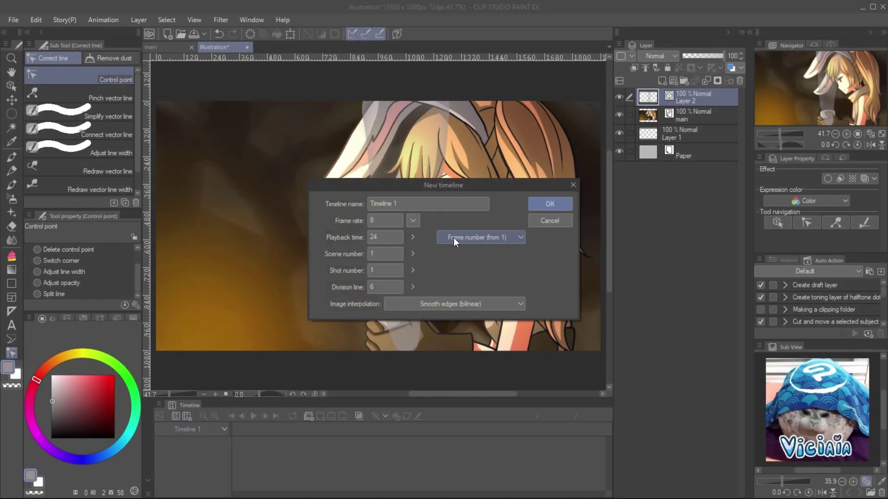
- Create the 24-frame timeline, move layer 01 into Folder 1, and assign cel 01 to frame 1
left_click(552, 204)
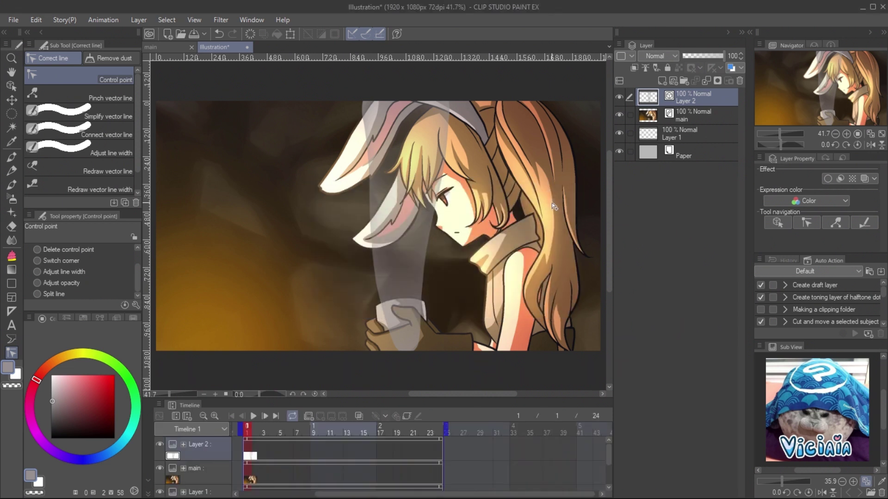
left_click(308, 416)
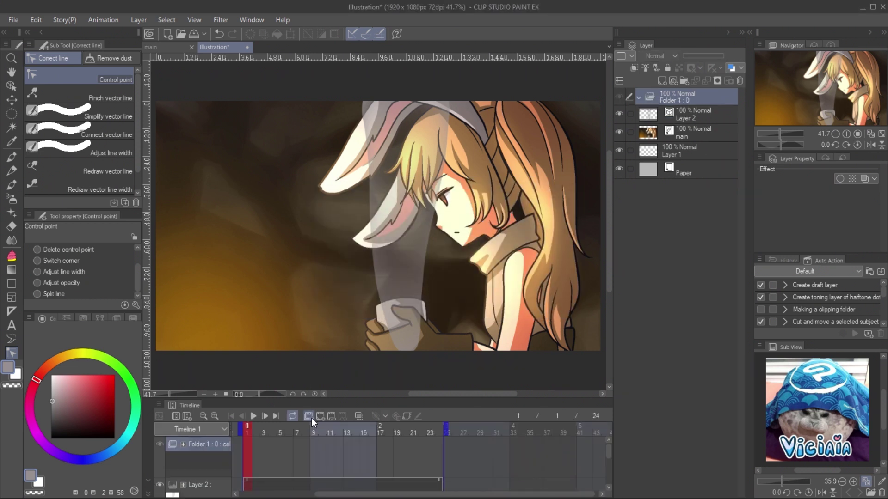
left_click(689, 114)
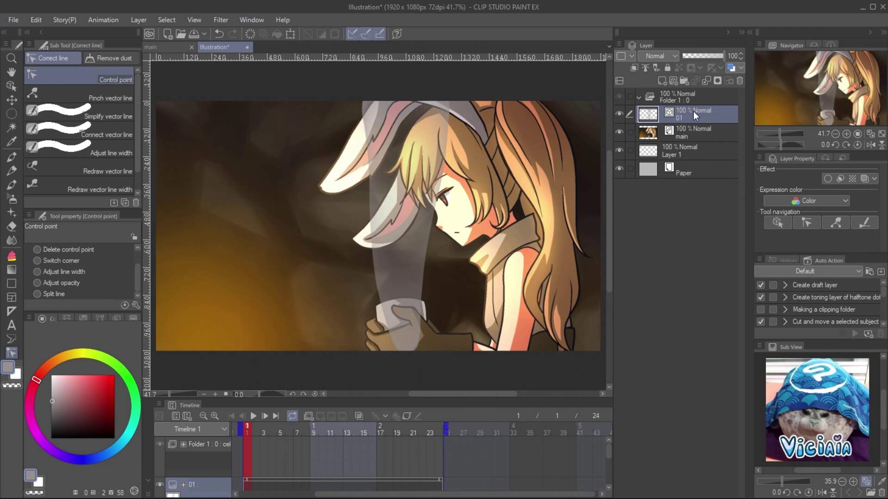
left_click_drag(694, 112, 696, 99)
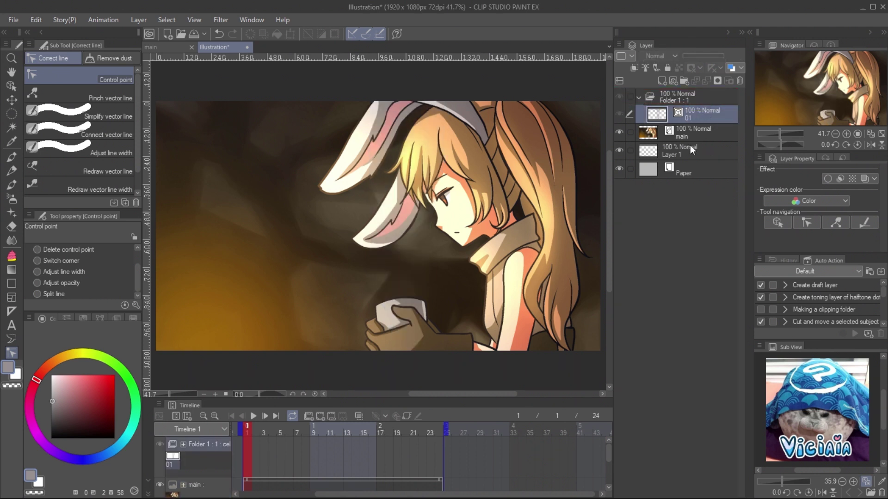
right_click(246, 453)
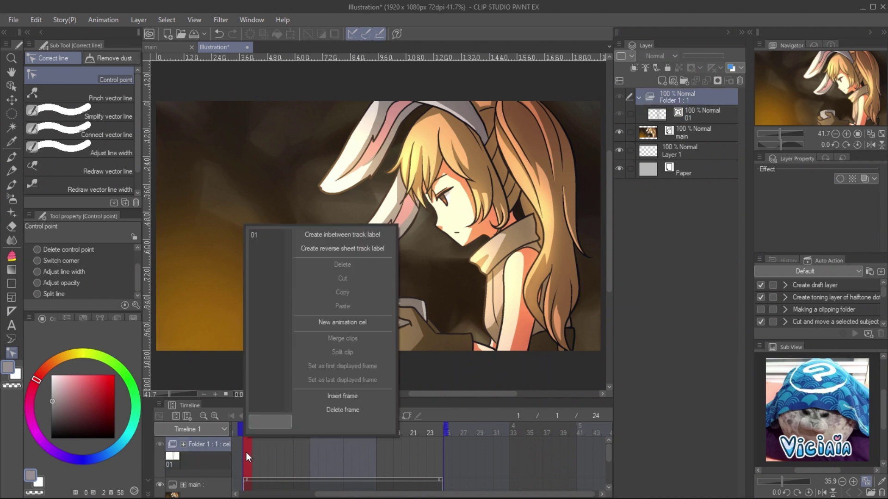
left_click(253, 236)
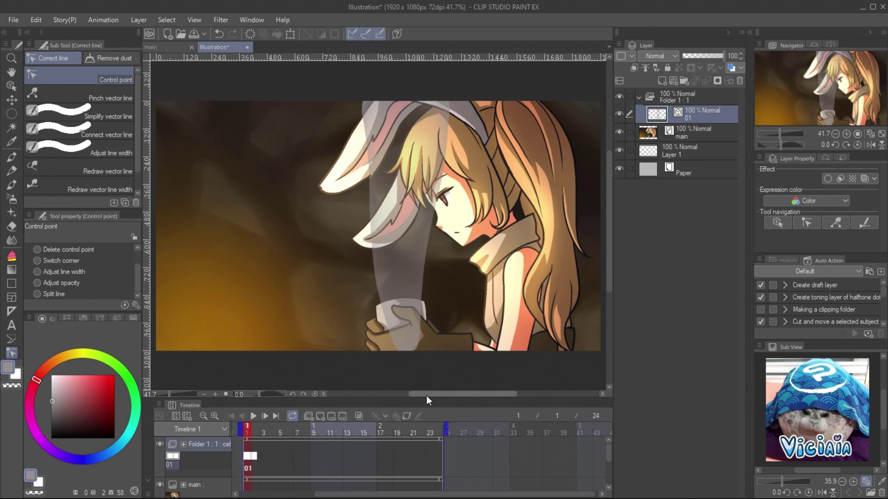
left_click_drag(456, 395, 454, 344)
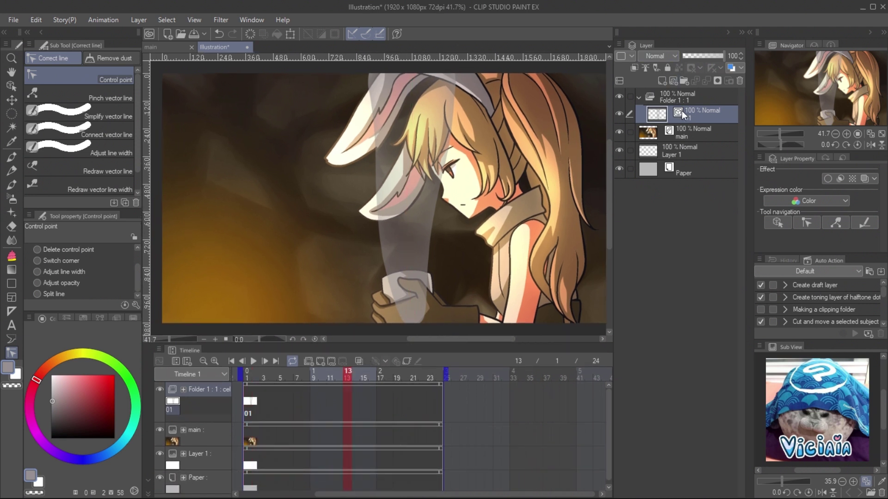
- Add a new animation cel named 13 and assign it to frame 13
left_click(663, 79)
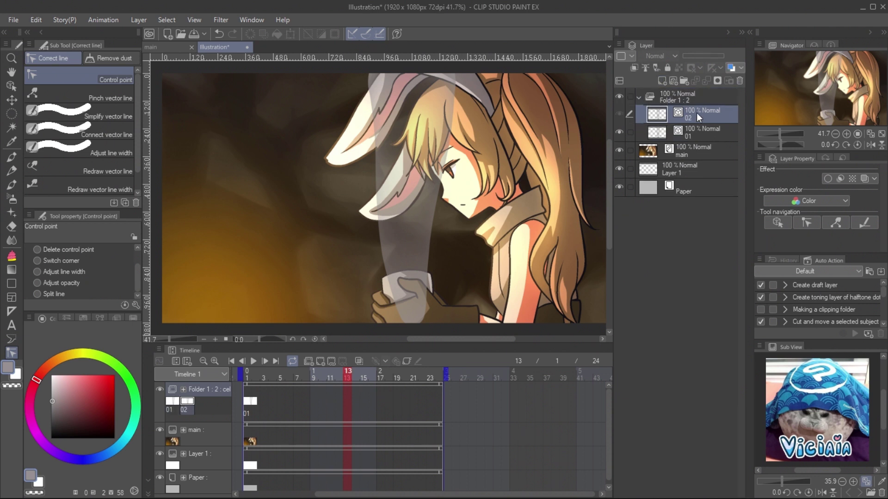
double_click(690, 118)
type("13")
key("Return")
right_click(346, 406)
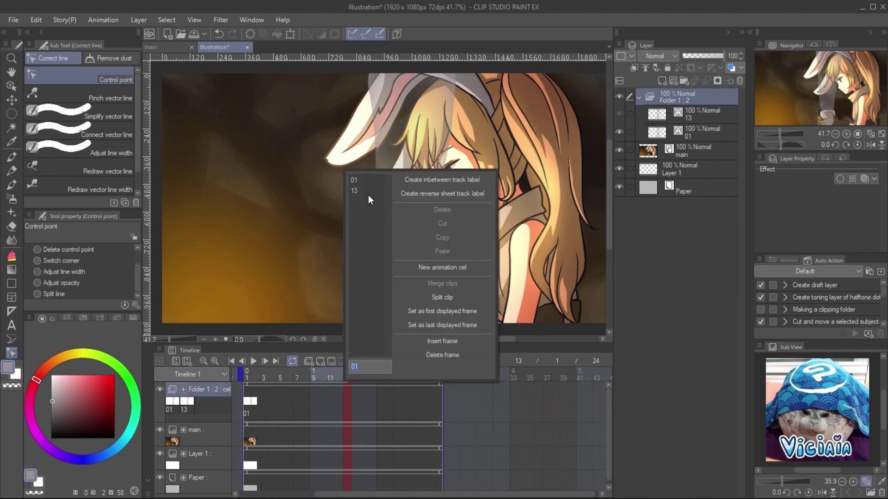
left_click(379, 182)
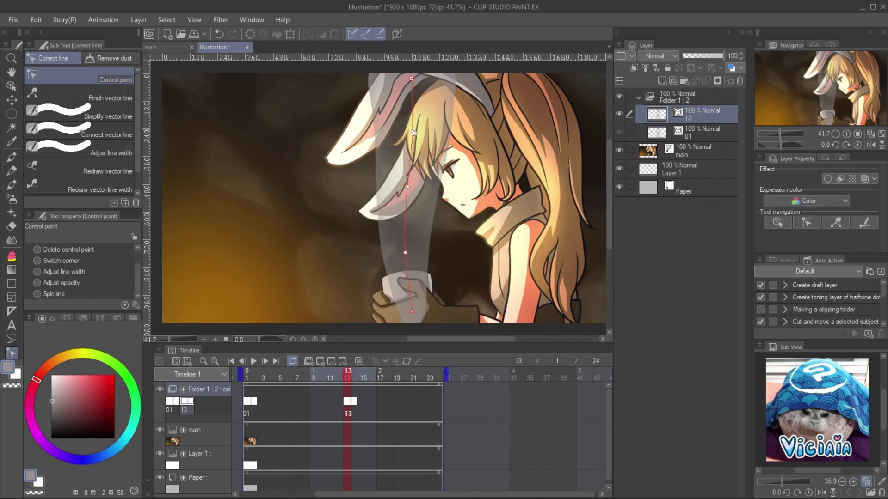
- Bend cel 13's steam curve with control points and preview it across frames
left_click_drag(412, 131, 401, 131)
left_click_drag(405, 253, 414, 253)
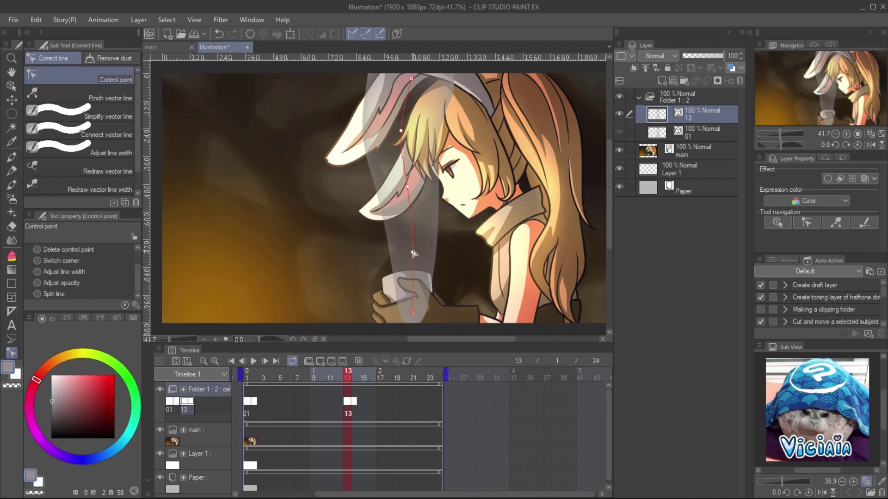
left_click_drag(408, 187, 405, 190)
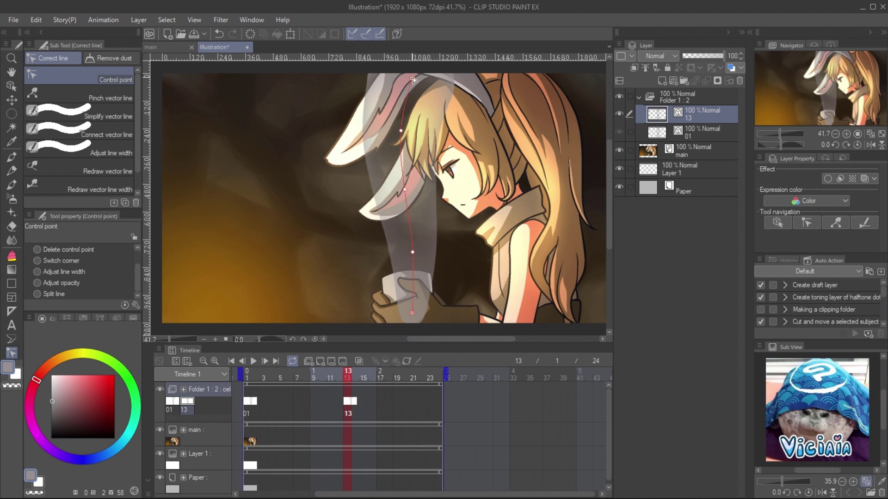
left_click_drag(411, 78, 414, 72)
left_click_drag(401, 131, 399, 128)
left_click_drag(413, 252, 411, 250)
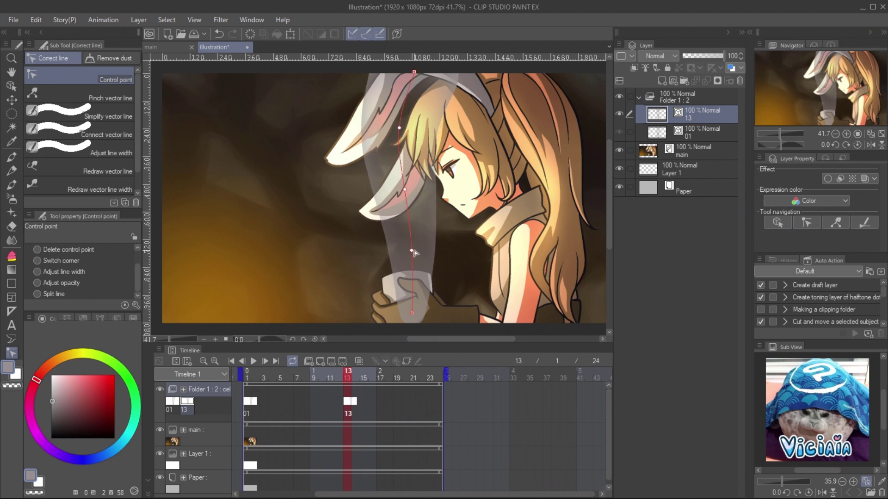
mouse_move(351, 378)
left_mouse_down()
mouse_move(275, 378)
mouse_move(364, 387)
mouse_move(333, 384)
mouse_move(356, 385)
left_mouse_up()
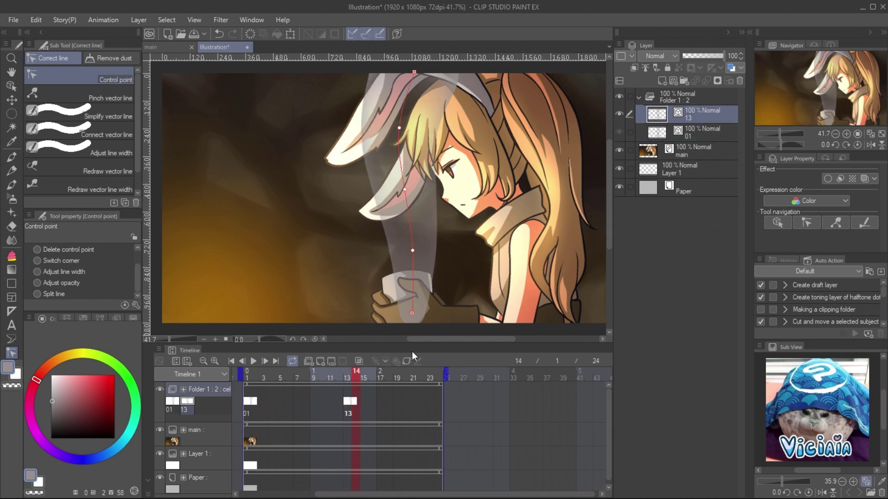
- Repeat cel 01 at frame 24 to close the loop
left_click(438, 401)
right_click(438, 399)
left_click(454, 181)
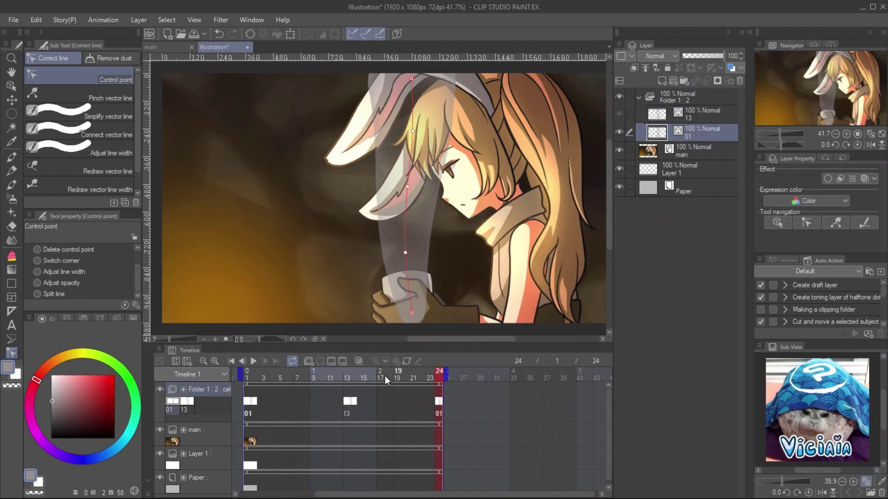
left_click_drag(436, 377, 421, 375)
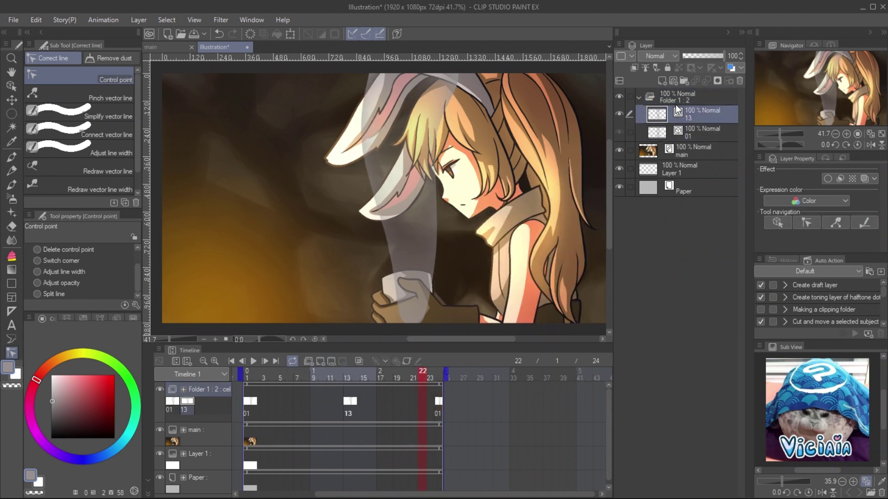
left_click_drag(683, 119, 683, 106)
- Rename the duplicate to 19, place it at frame 19, and turn on onion skin
left_click(395, 403)
left_click(690, 116)
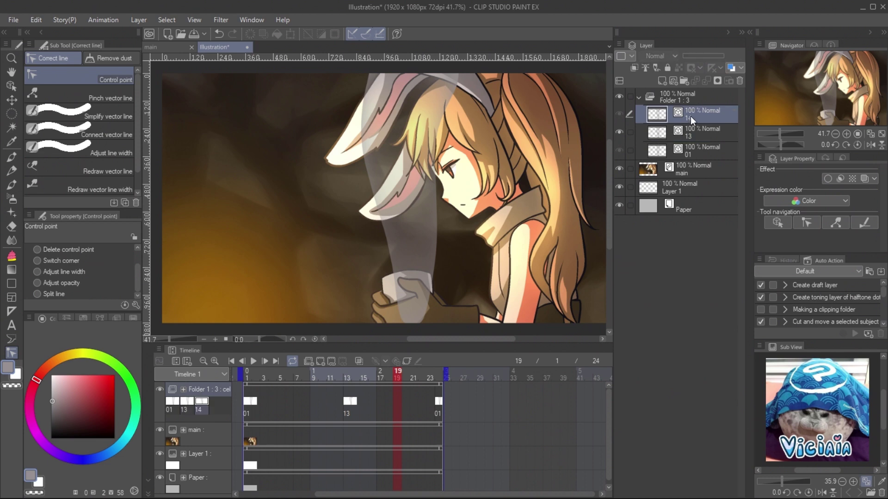
left_click(397, 409)
right_click(397, 408)
left_click(414, 199)
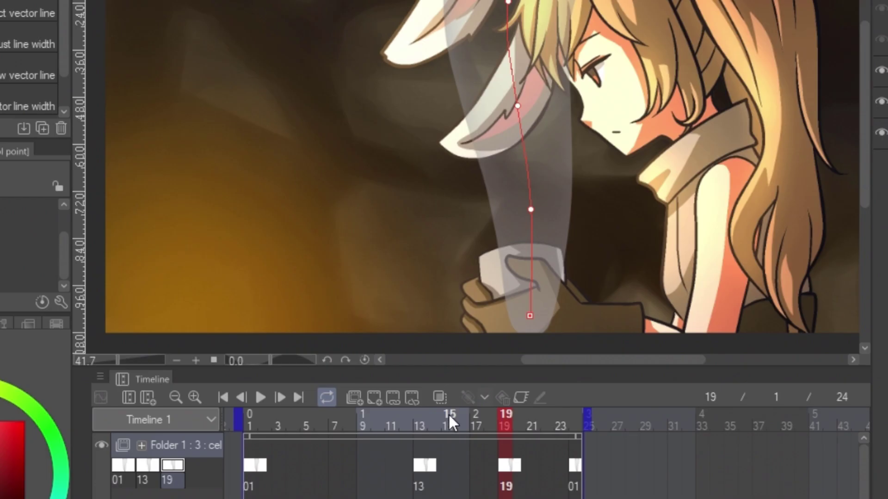
left_click(438, 396)
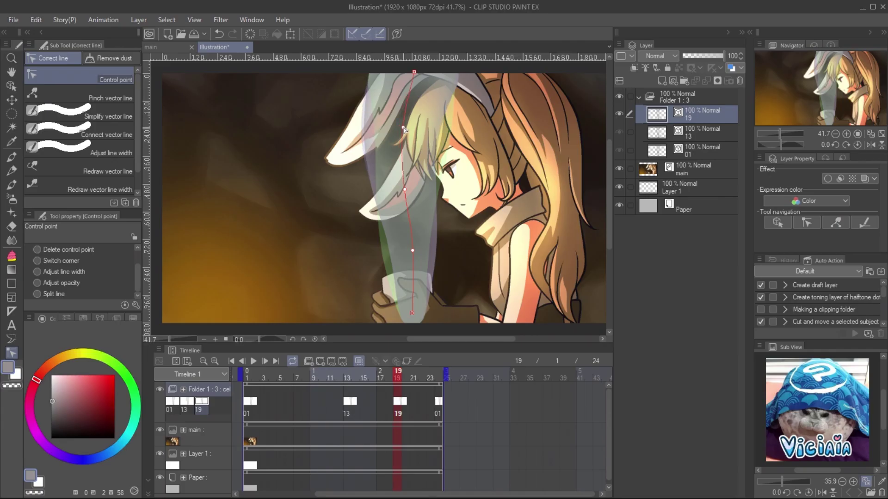
- Reshape cel 19's steam curve with control points and play frames 15–24 to check the motion
left_click_drag(400, 129, 406, 129)
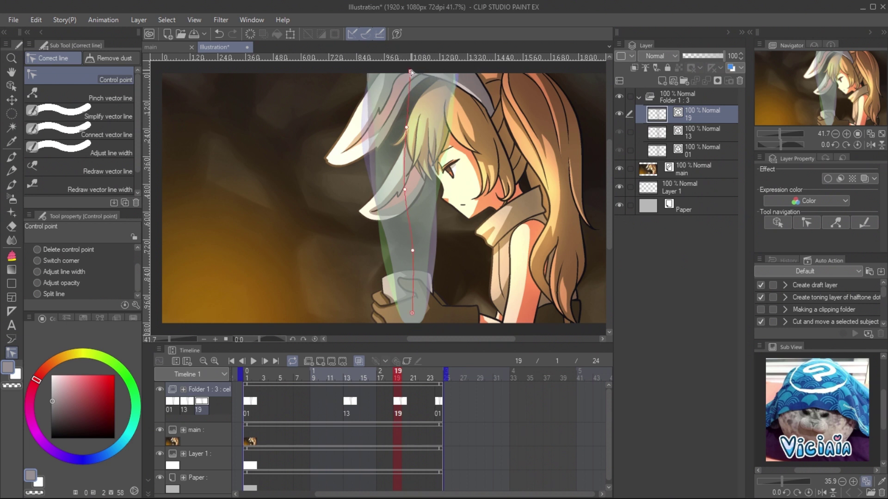
left_click_drag(410, 72, 413, 72)
left_click(406, 190)
left_click_drag(412, 251, 407, 251)
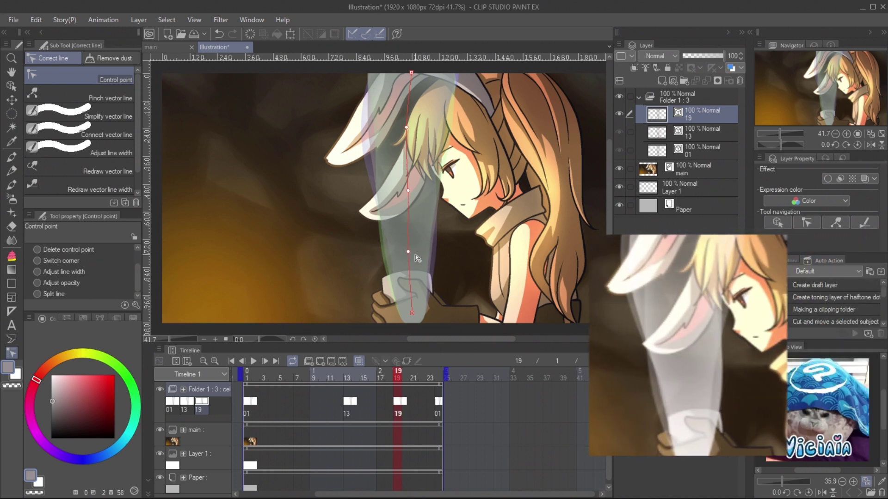
left_click(409, 381)
left_click_drag(395, 379, 374, 376)
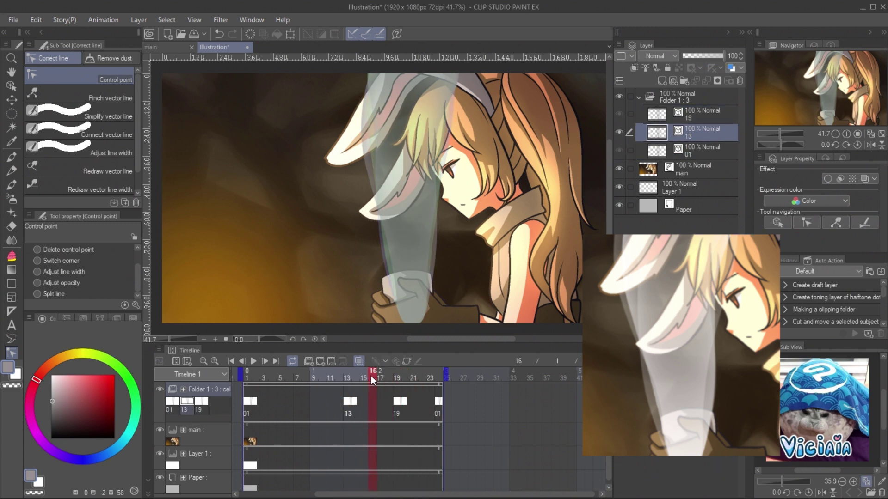
left_click(438, 405)
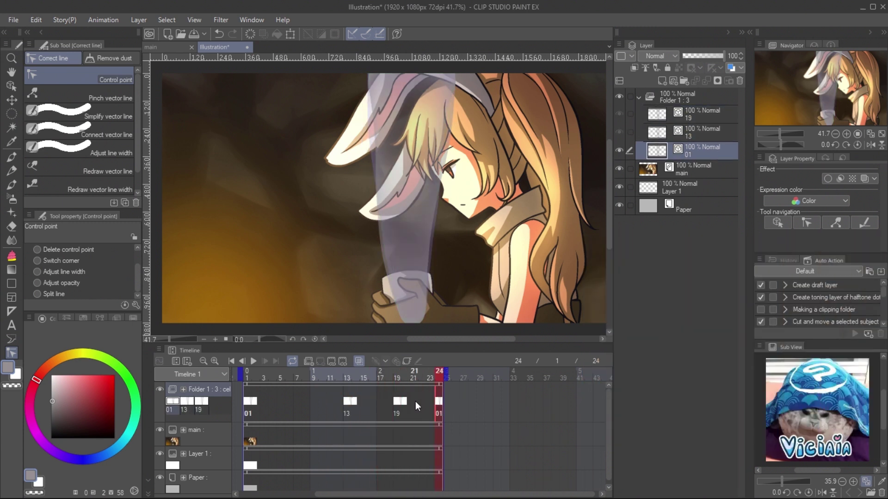
left_click(296, 404)
left_click_drag(689, 149, 663, 81)
- Reshape the steam in cel 07 and play back the animation to check it
left_click_drag(409, 139, 414, 139)
left_click_drag(406, 253, 412, 255)
left_click(253, 363)
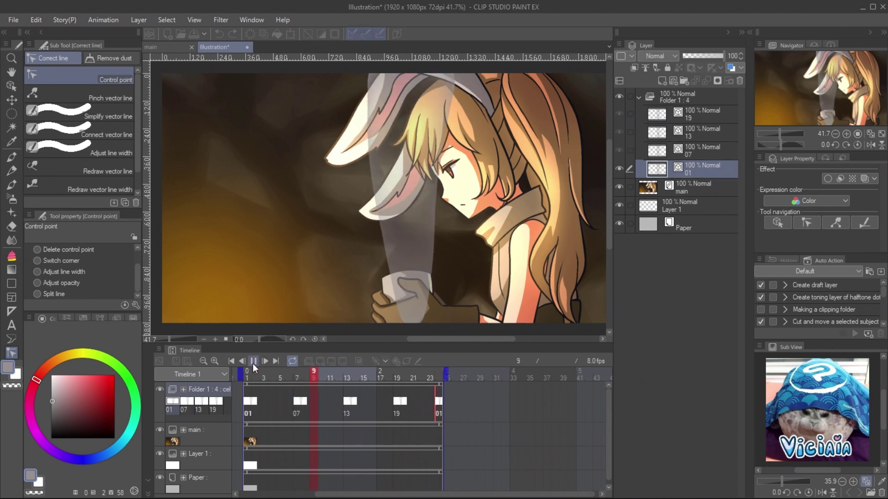
- Duplicate a steam layer as a new cel, reshape it, and review frames 3, 13, 7 and 19
left_click_drag(689, 167, 663, 81)
left_click_drag(409, 139, 413, 139)
left_click_drag(406, 253, 410, 254)
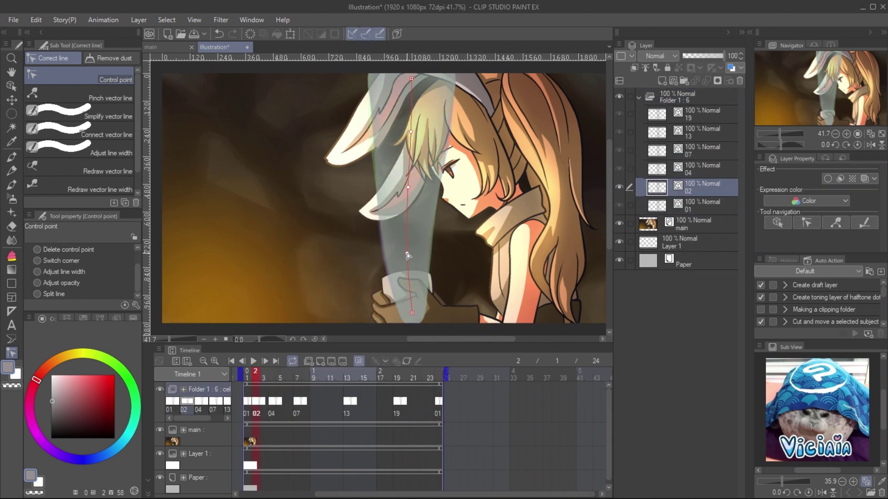
left_click(263, 401)
left_click(349, 402)
left_click(297, 401)
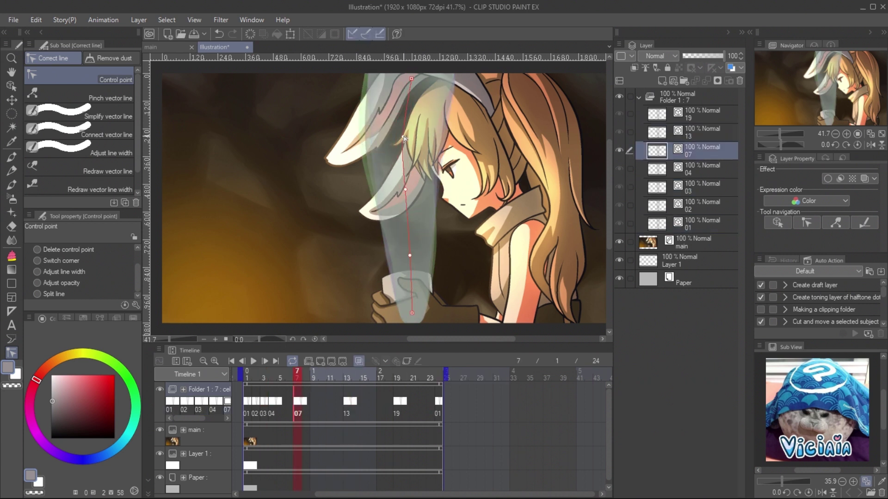
left_click(397, 401)
- Add and reshape the steam cels for frames 5–6, then duplicate layer 07 as cel 08
left_click(280, 401)
left_click_drag(408, 250, 410, 250)
left_click(275, 402)
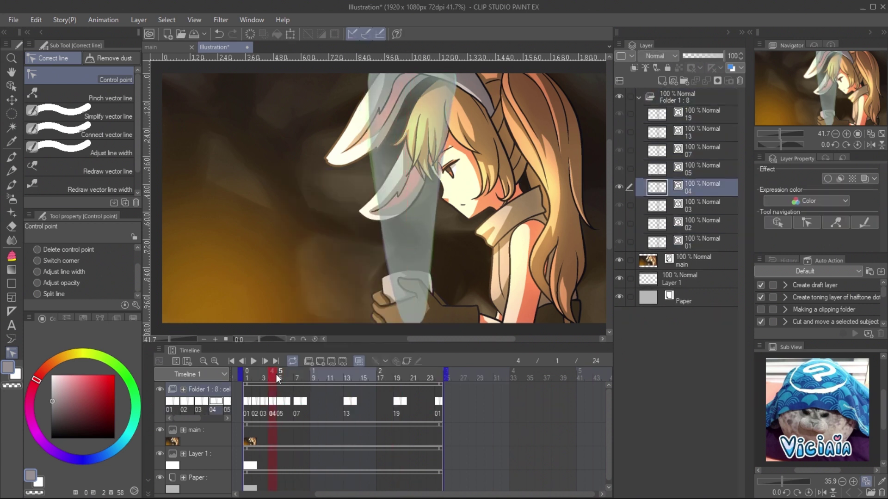
left_click(291, 402)
left_click_drag(689, 169, 663, 81)
left_click_drag(409, 250, 410, 251)
left_click(326, 401)
left_click_drag(689, 150, 664, 80)
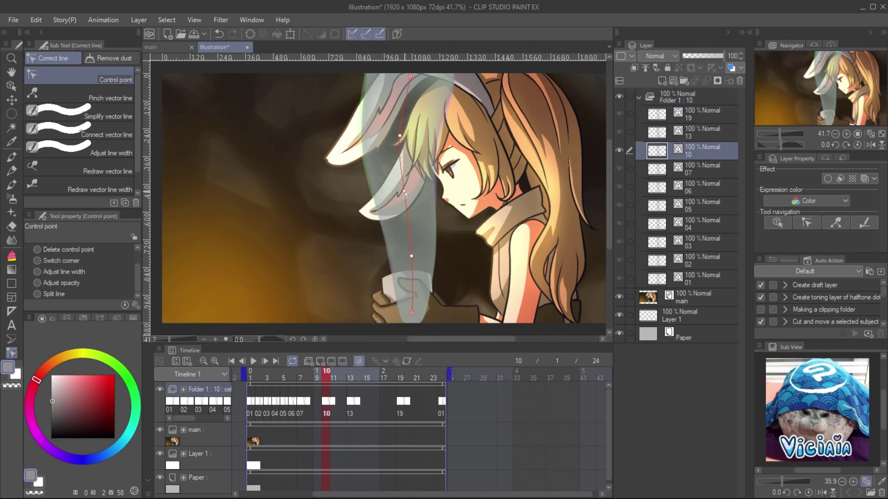
- Duplicate the latest steam layer and assign it as cel 09 on frame 9
left_click_drag(404, 191, 406, 191)
left_click(308, 391)
key("ctrl+v")
right_click(308, 390)
left_click(322, 254)
key("ctrl+plus")
key("ctrl+plus")
left_click(317, 391)
right_click(317, 391)
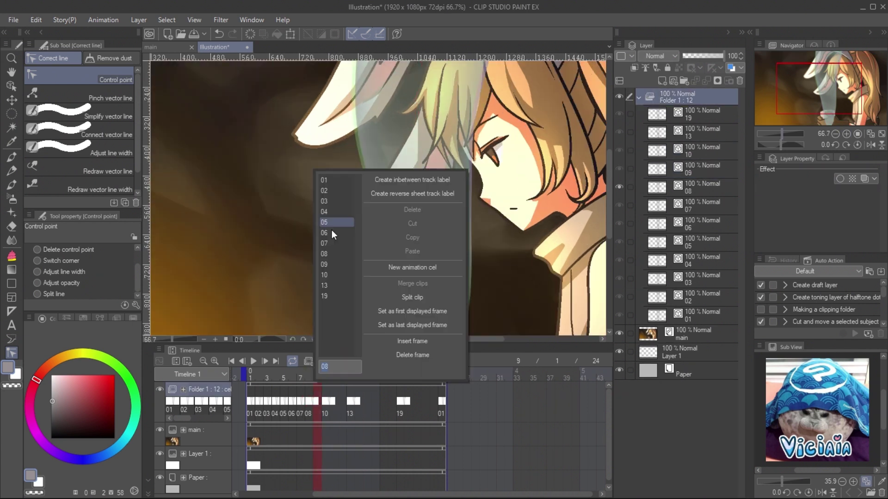
left_click(324, 264)
- Slightly reshape cel 09's steam outline by shifting its curve points
left_click_drag(433, 204, 435, 293)
left_click_drag(431, 92, 433, 93)
left_click_drag(293, 381, 319, 381)
left_click(326, 381)
- Duplicate the steam layer, assign the newest cel to frame 11, and nudge its points
left_click_drag(689, 151, 663, 81)
right_click(333, 391)
left_click(341, 286)
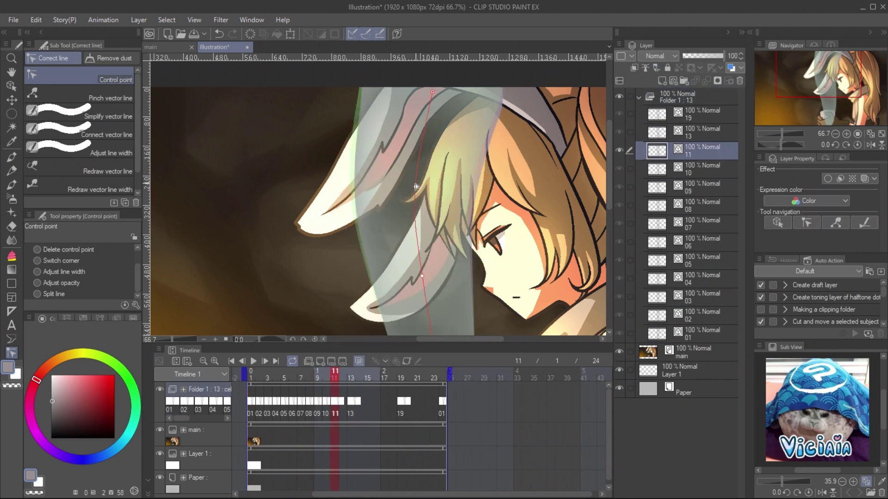
left_click_drag(415, 186, 413, 185)
left_click_drag(421, 276, 421, 277)
left_click_drag(413, 189, 429, 163)
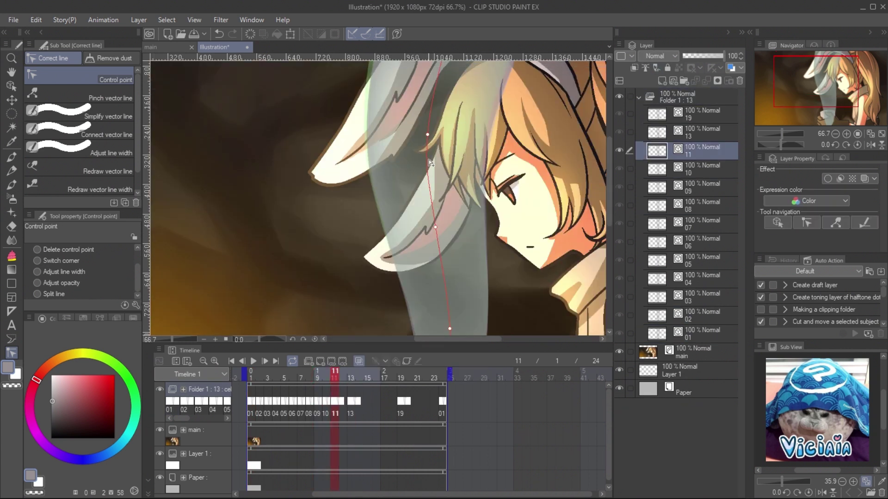
- Advance to frame 12 and create a new steam cel there
key("Right")
key("ctrl+shift+n")
scroll(465, 66, "up", 2)
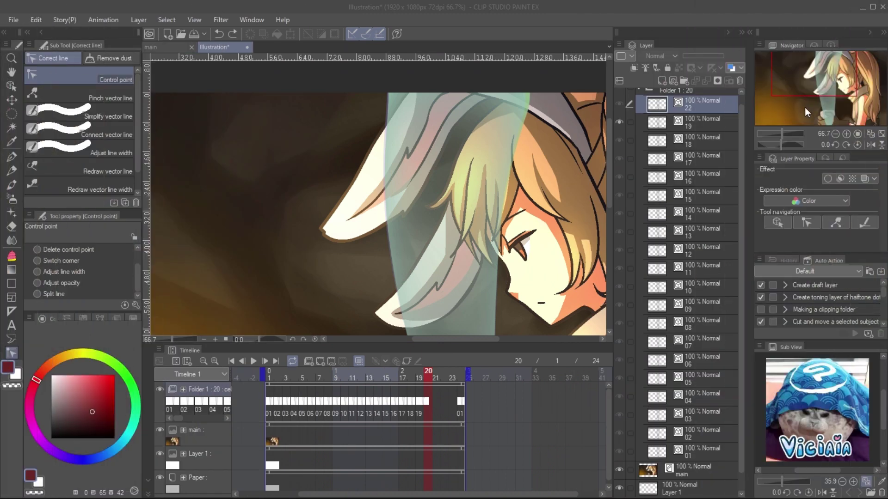
- Delete the stray layer 22 and duplicate steam layer 19 as a new cel 20
left_click(715, 108)
key("Delete")
left_click(440, 402)
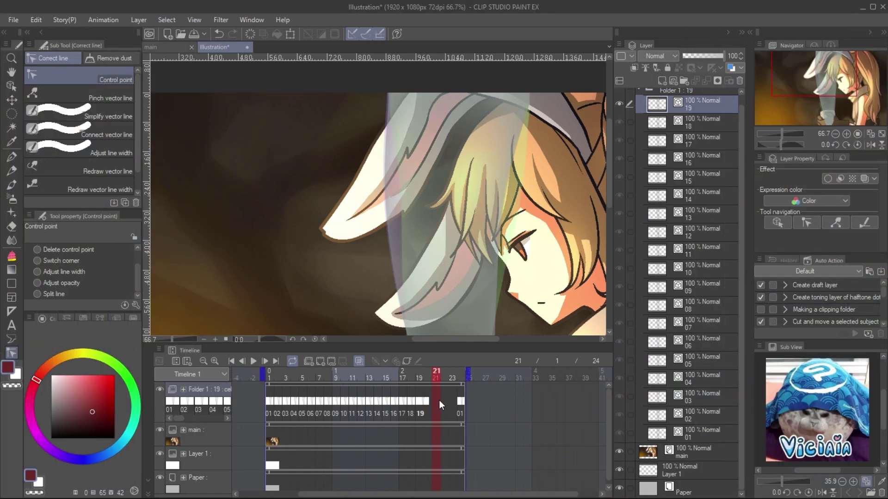
left_click_drag(671, 105, 661, 83)
left_click(661, 80)
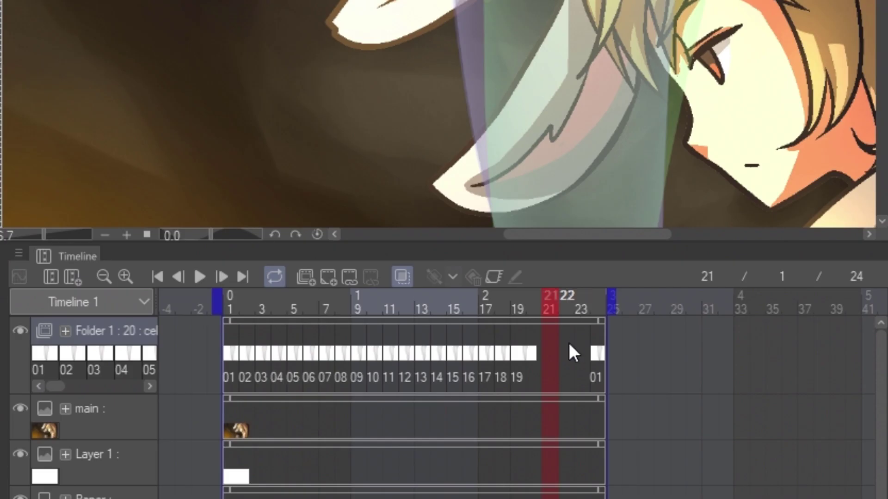
- Assign cel 22 to frame 22, push its curve point right, then move it to frame 21
right_click(444, 400)
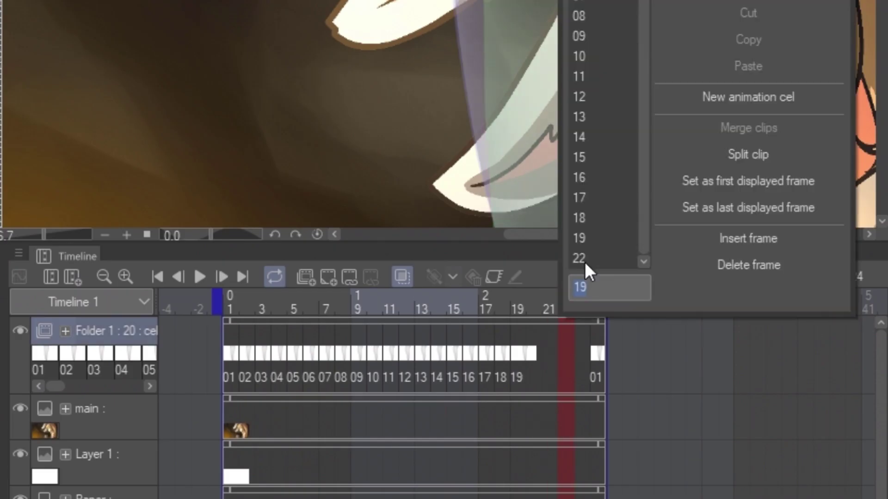
left_click(460, 349)
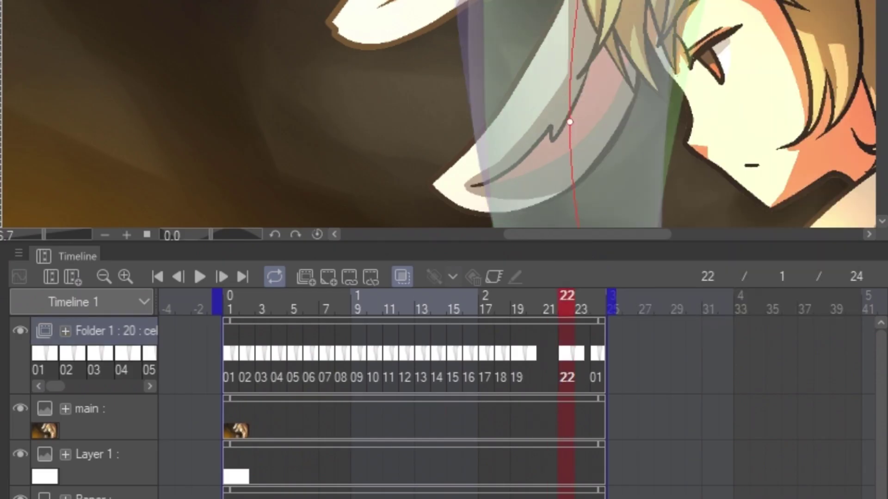
left_click_drag(570, 123, 576, 124)
left_click_drag(577, 203, 554, 5)
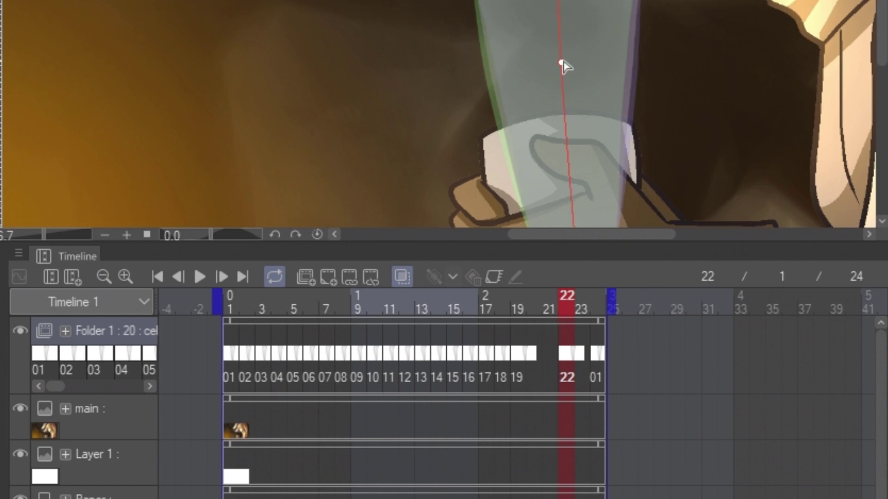
left_click_drag(562, 358, 548, 363)
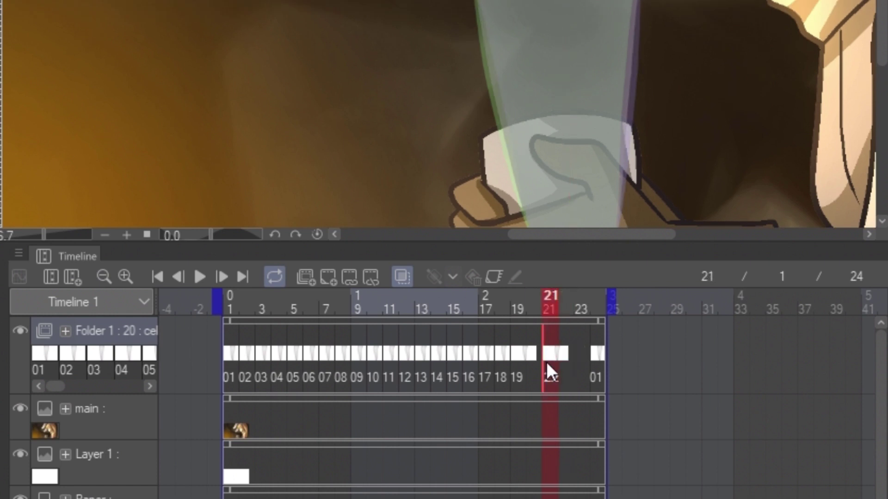
- Duplicate the steam cel as layer 23, assign it to frame 22, and nudge its curve points right
left_click(566, 360)
key("ctrl+v")
left_click_drag(448, 190, 437, 290)
right_click(565, 355)
left_click(452, 367)
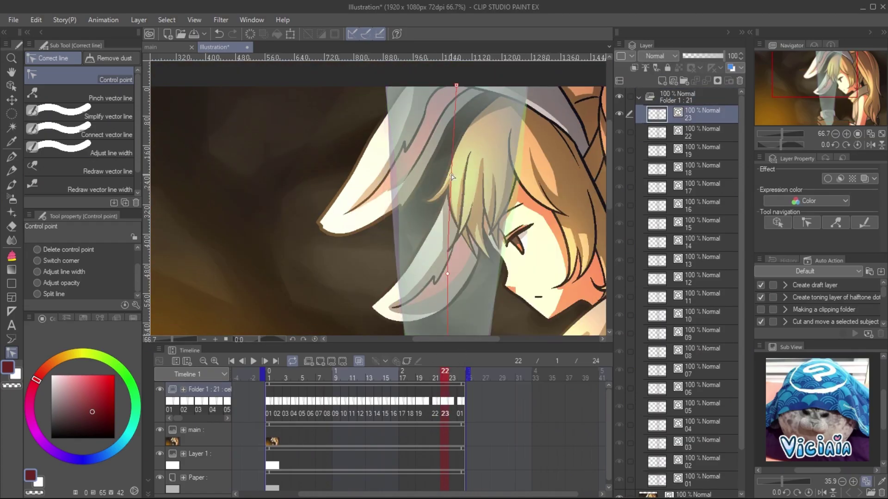
left_click_drag(452, 176, 454, 177)
left_click_drag(448, 274, 432, 187)
- Duplicate a cel as layer 24 and reorder cels 24, 23 and 22 onto frames 24, 23 and 22
key("Right")
key("ctrl+v")
scroll(490, 187, "up", 3)
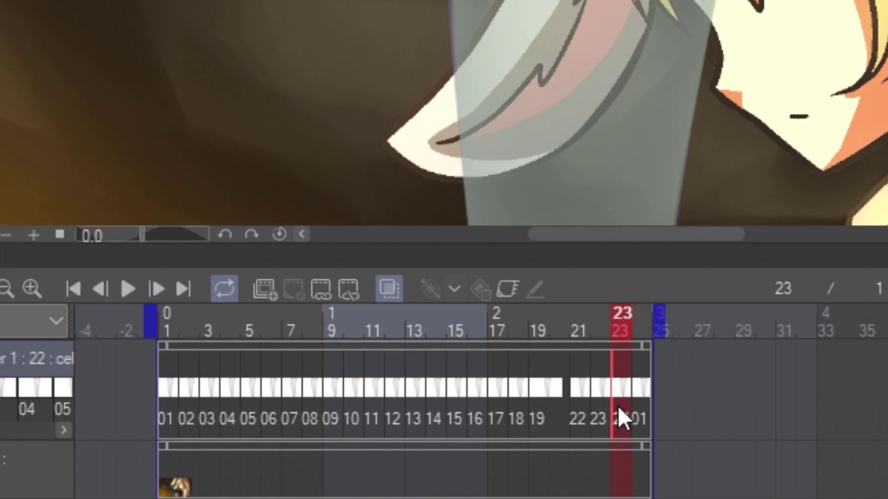
left_click_drag(451, 408, 459, 406)
left_click_drag(597, 405, 615, 404)
left_click(578, 400)
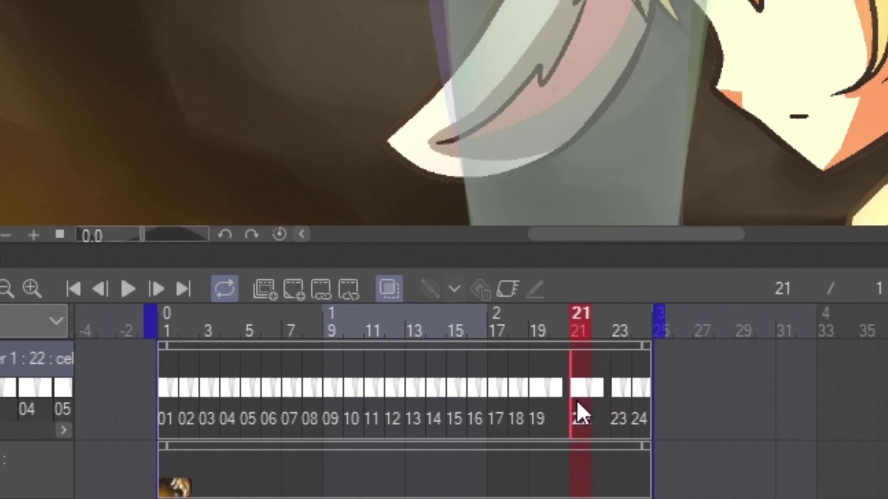
left_click_drag(603, 406, 604, 406)
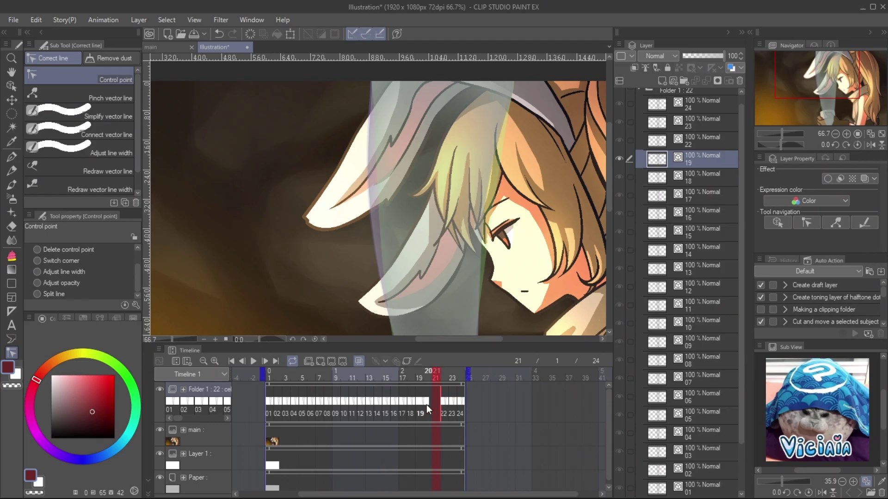
- Put cel 20 on frame 20, nudge its steam points, and duplicate it as cel 21
left_click(426, 404)
left_click(662, 80)
left_click_drag(434, 170, 436, 170)
left_click_drag(430, 269, 432, 185)
left_click_drag(701, 169, 662, 80)
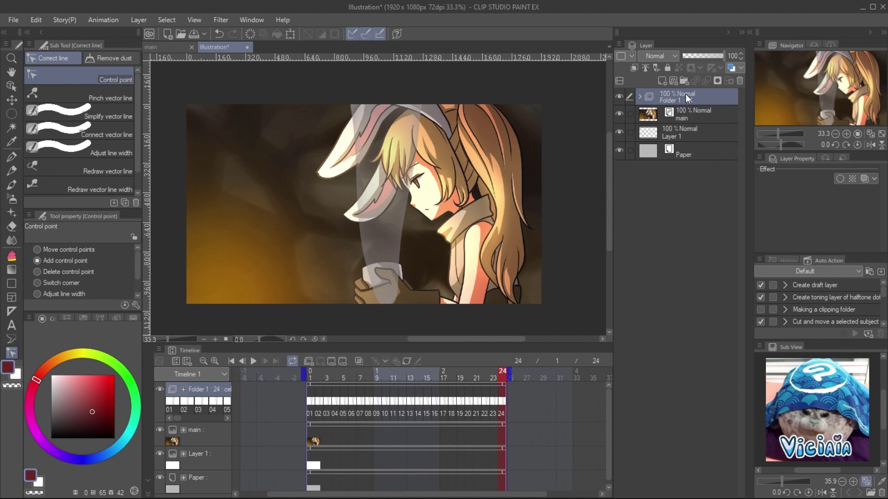
- Set Folder 1's blending mode to Add (Glow) in the Layer panel
left_click(666, 57)
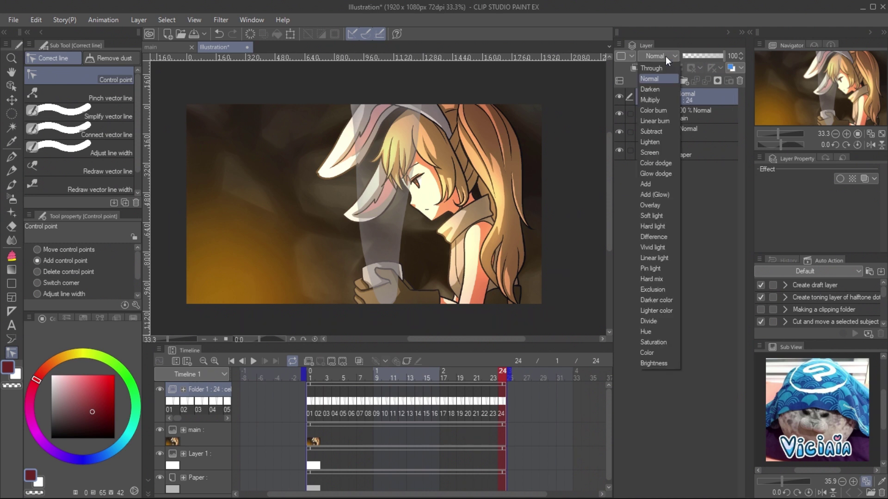
left_click(662, 195)
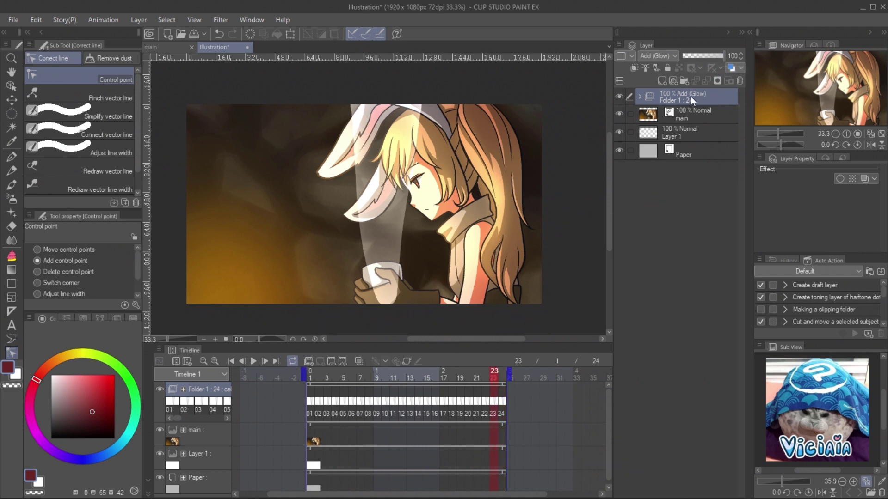
- Duplicate Folder 1, flip the copy horizontally, narrow it and shift it right
left_click_drag(690, 96, 663, 82)
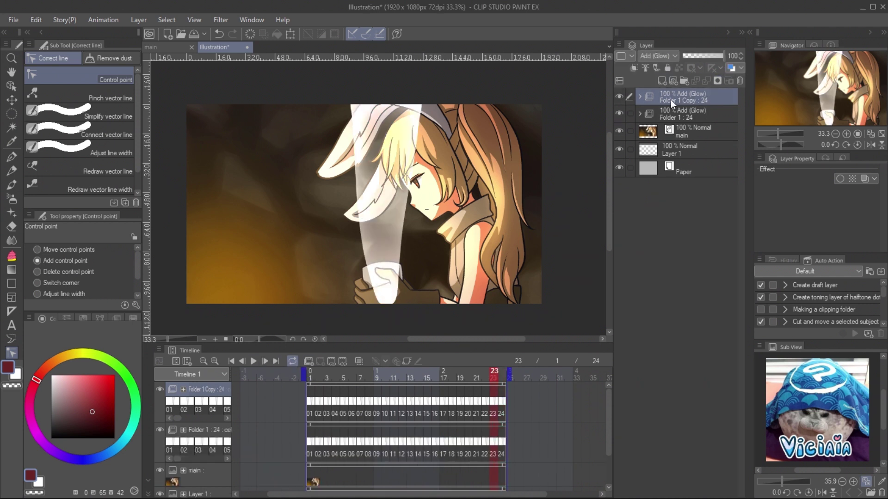
key("ctrl+t")
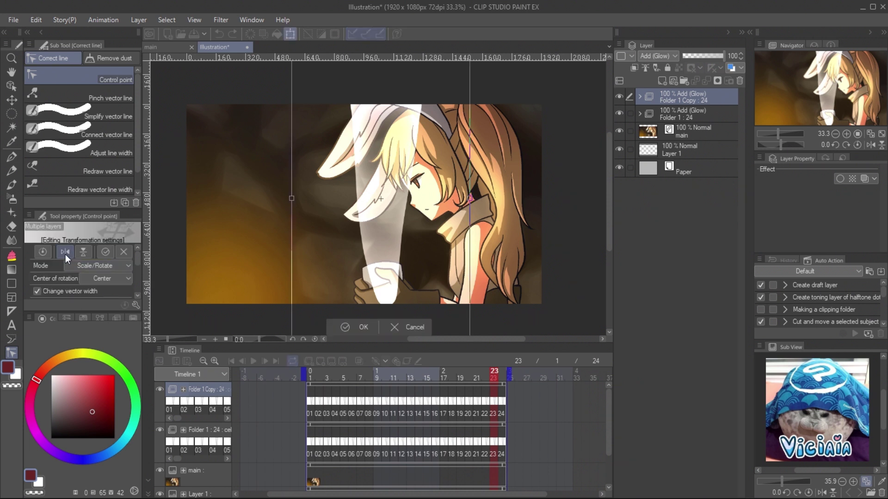
left_click(66, 254)
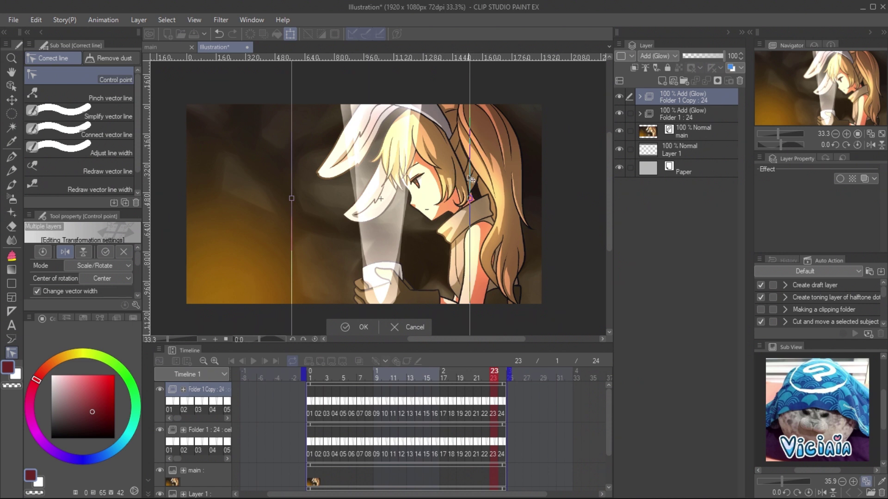
left_click_drag(469, 198, 395, 199)
left_click_drag(376, 203, 423, 203)
key("Return")
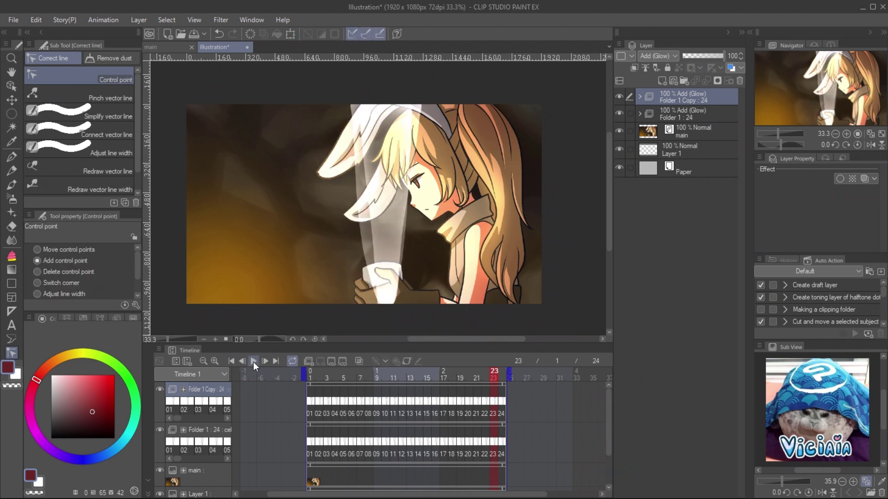
- Preview both steams, then widen the original steam folder leftward, nudge it right, and enable keyframes
left_click(253, 362)
left_click_drag(352, 377, 321, 381)
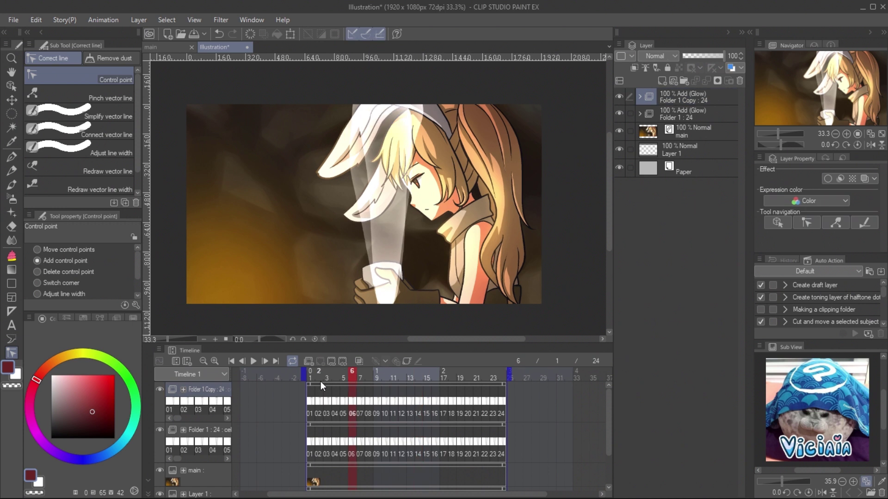
left_click(326, 389)
left_click(687, 114)
key("ctrl+t")
left_click_drag(301, 198, 268, 198)
left_click_drag(351, 179, 355, 178)
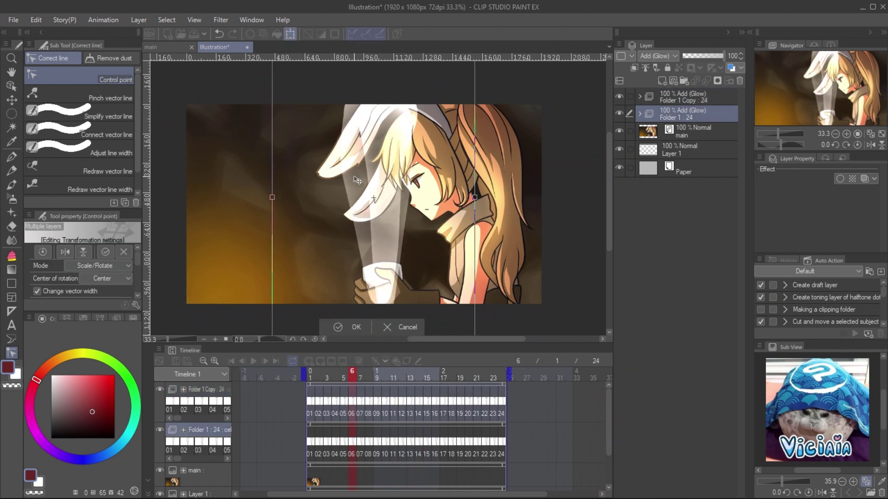
left_click(384, 331)
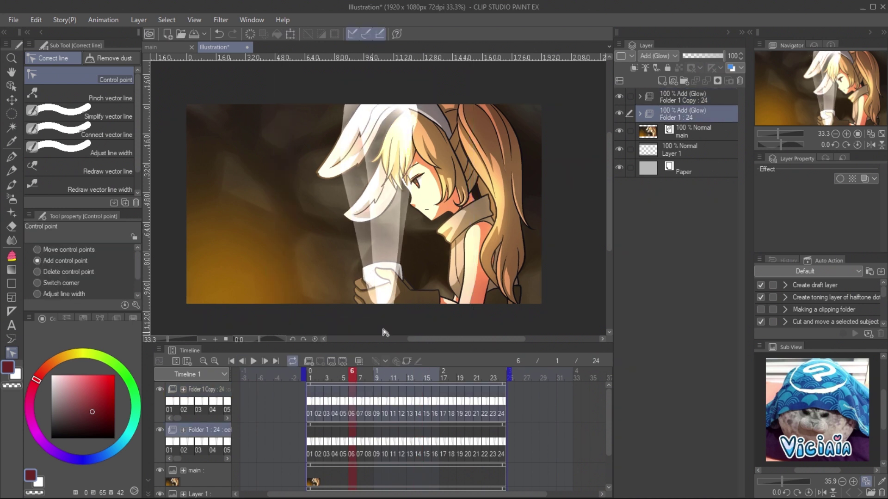
left_click(405, 361)
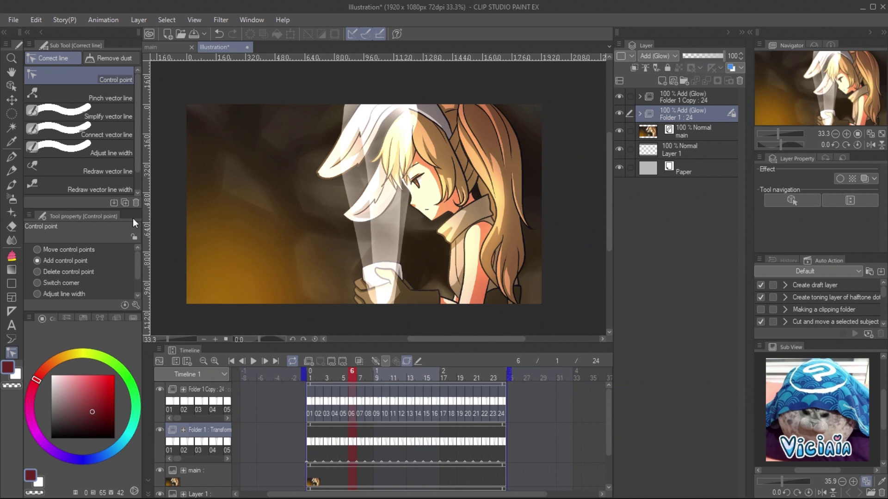
- Add smooth-interpolated transform keyframes to the steam folder at frames 1 and 24
left_click(313, 427)
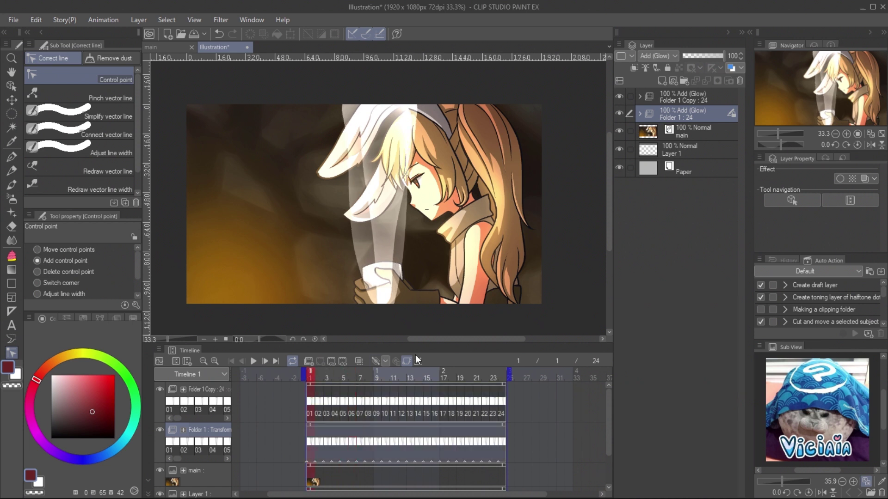
left_click(384, 361)
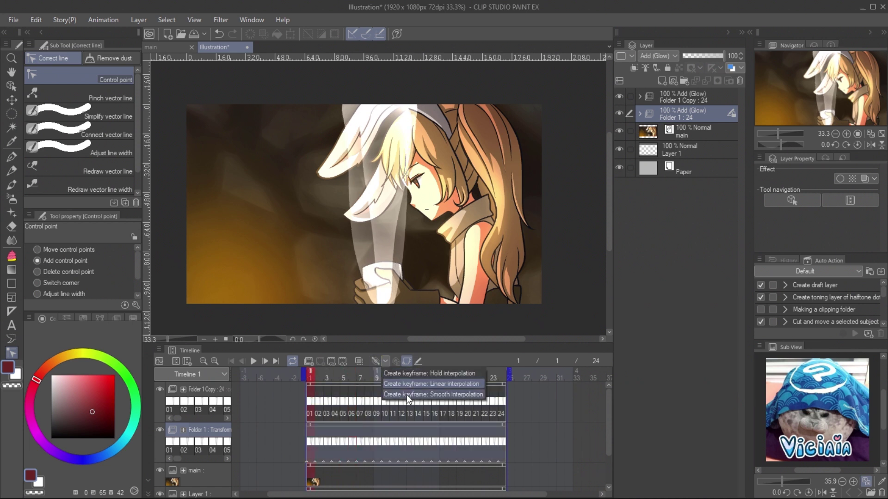
left_click(407, 395)
left_click(376, 361)
left_click(503, 432)
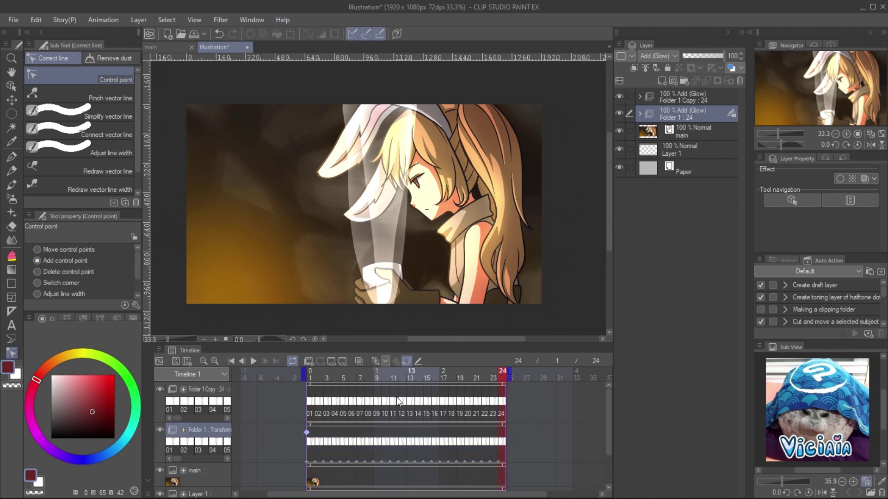
left_click(498, 432)
- Shift the steam slightly left at frame 9 and tilt it at frame 17, then preview the sway
key("o")
left_click(378, 374)
left_click_drag(526, 118, 524, 118)
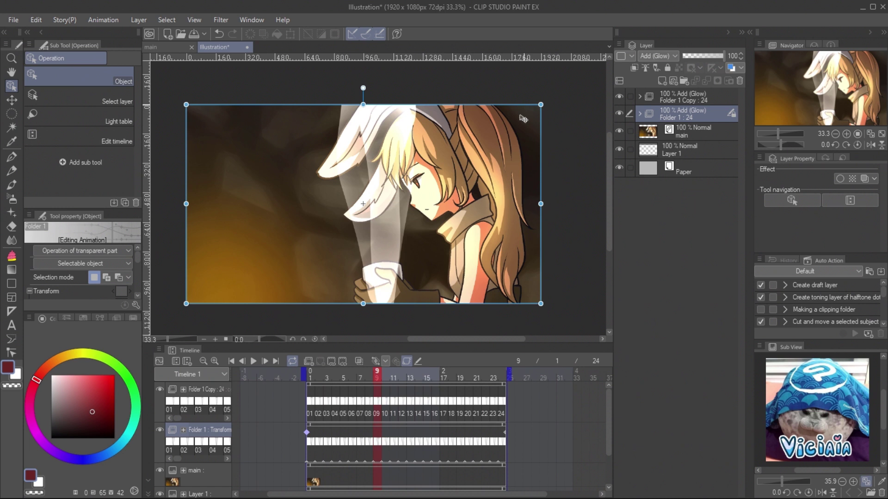
left_click(444, 376)
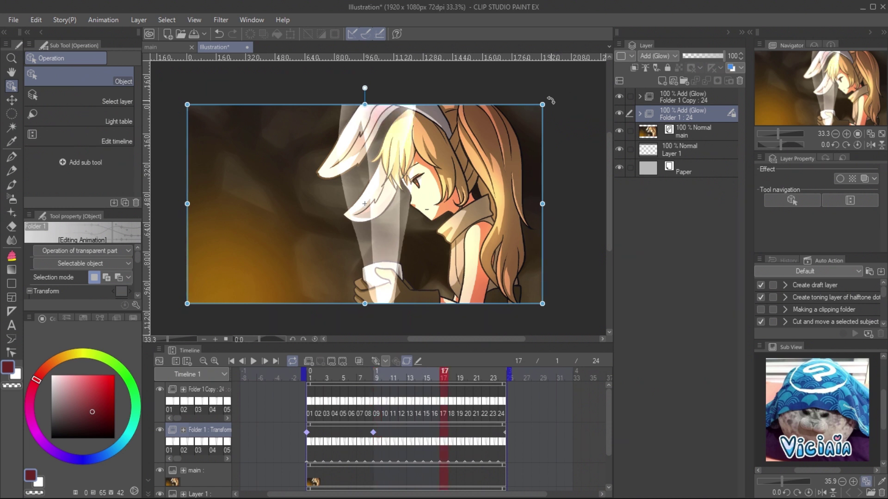
left_click_drag(551, 100, 562, 124)
left_click(253, 361)
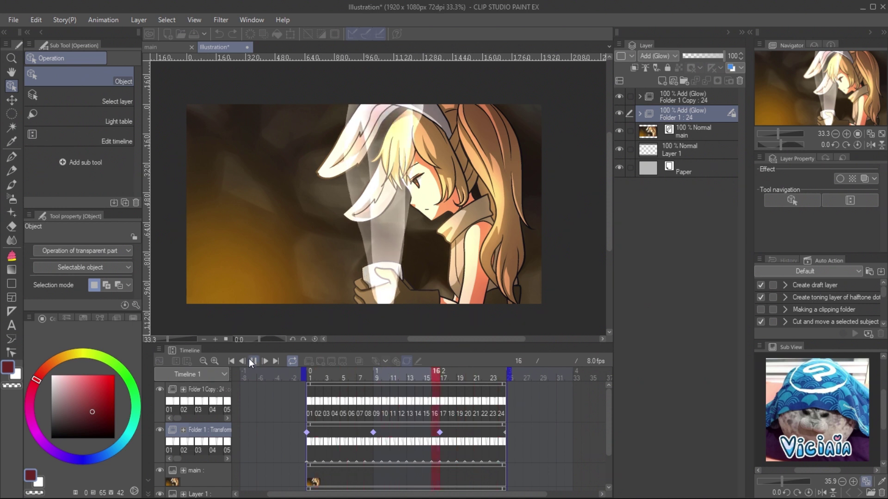
- Lower the opacity of Folder 1 Copy to 39% and Folder 1 to 79%
left_click(376, 375)
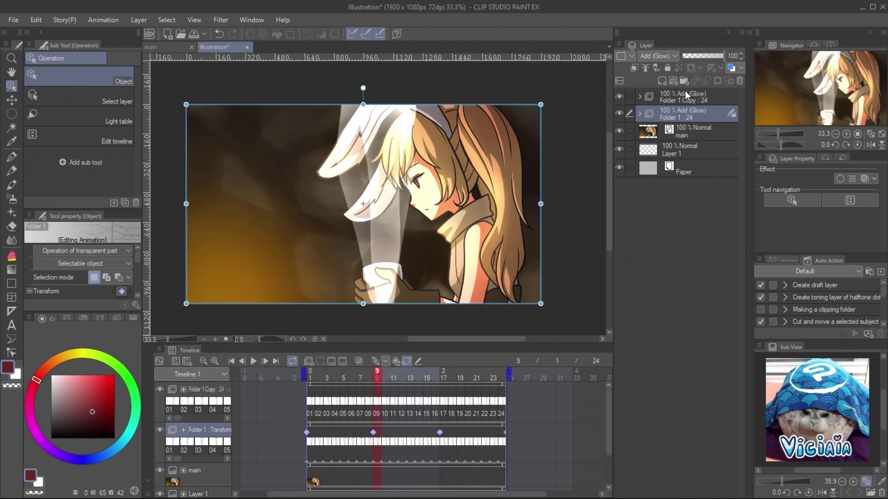
left_click_drag(725, 55, 704, 60)
left_click(444, 376)
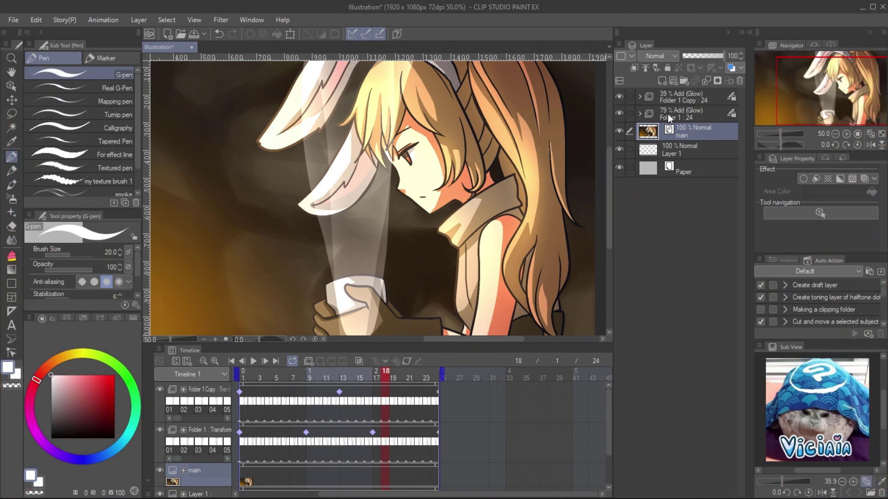
- Group Folder 1 and Folder 1 Copy into a new Folder 2 set to Through blending
left_click(668, 113)
left_click(691, 98, "ctrl")
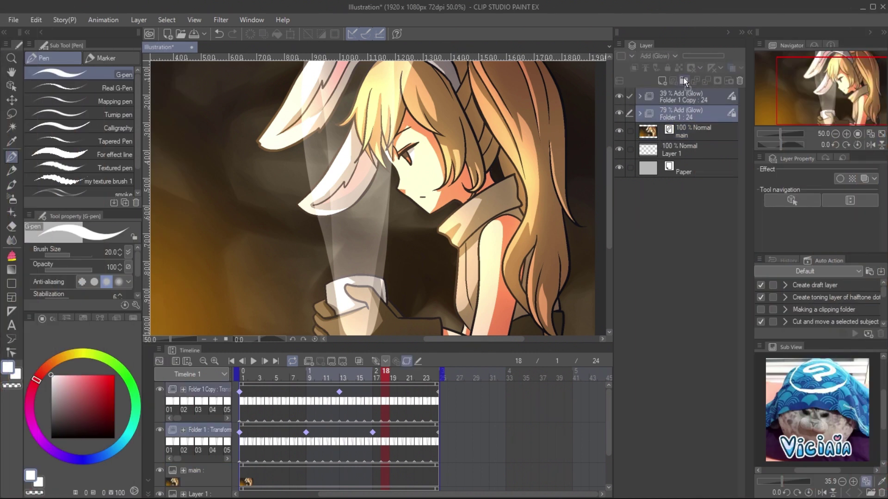
left_click(684, 78)
left_click(667, 56)
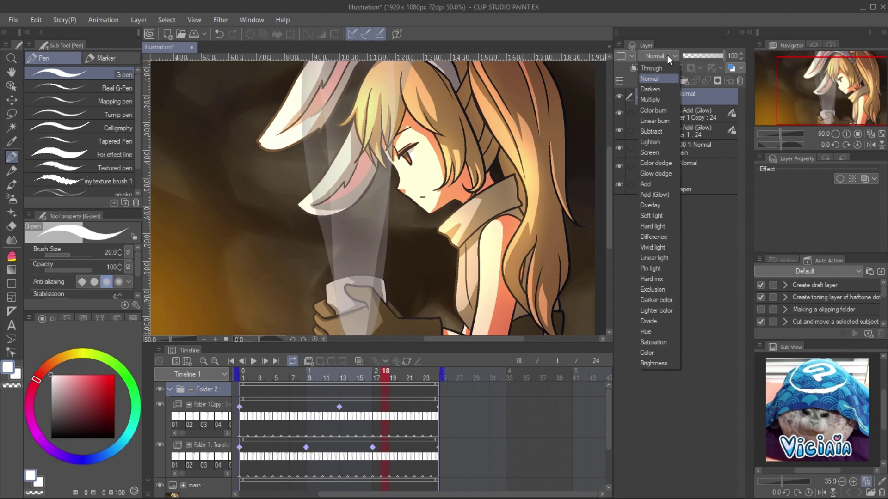
left_click(665, 68)
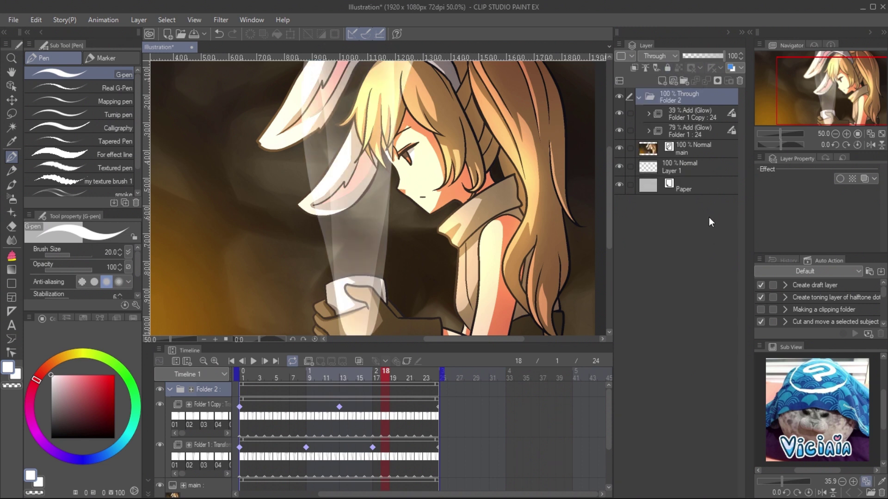
- Open the main layer's file object source file in its own tab
left_click(688, 147)
right_click(687, 148)
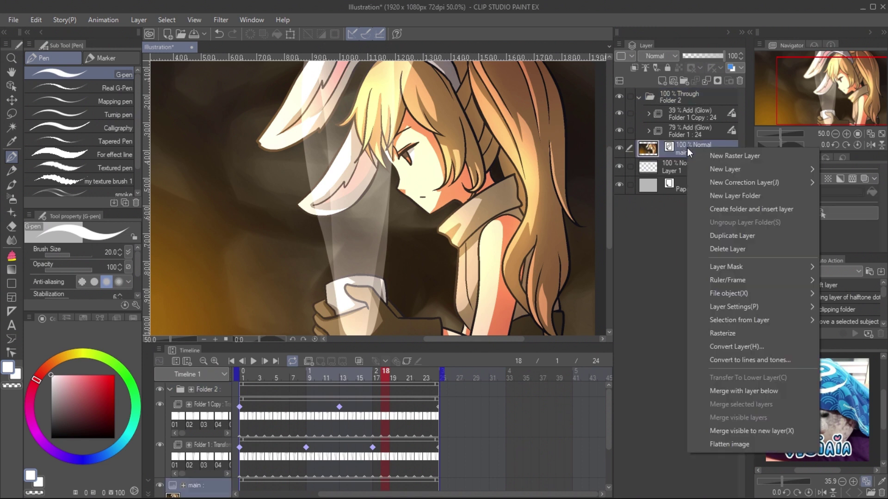
mouse_move(723, 294)
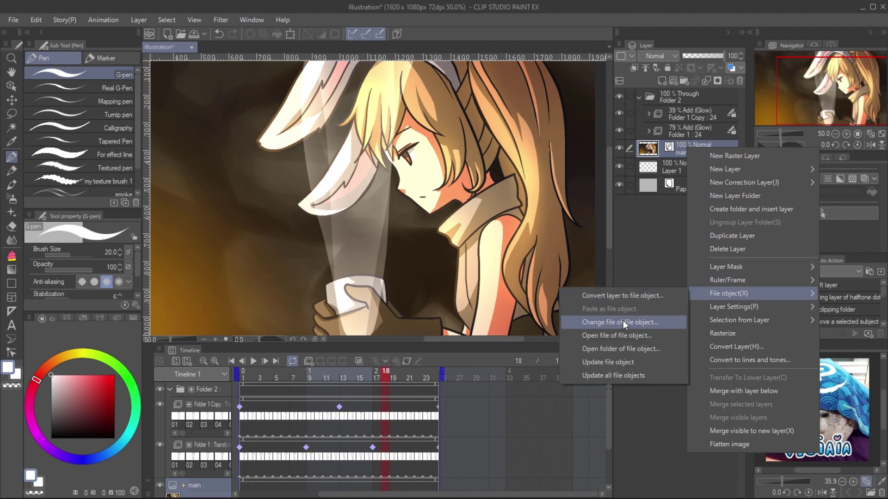
left_click(629, 335)
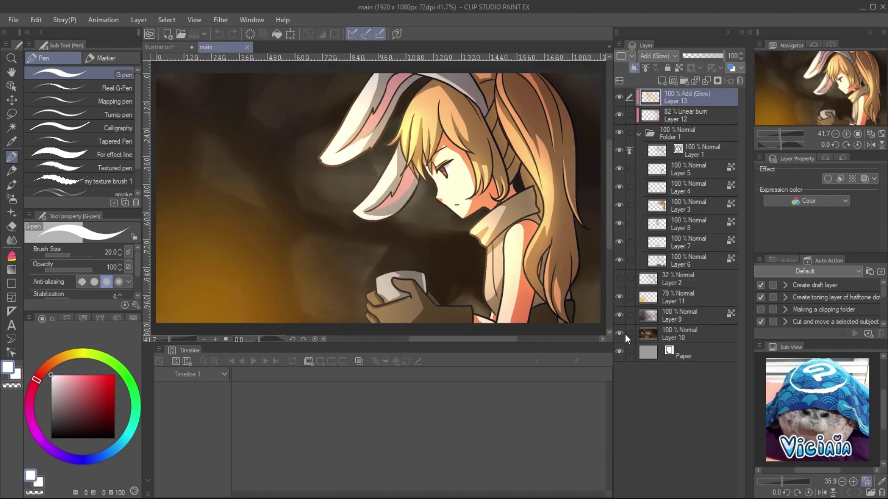
- Create a selection from Folder 1's contents to capture the girl's shape
left_click(639, 134)
left_click(619, 132)
left_click(619, 133)
left_click(654, 136)
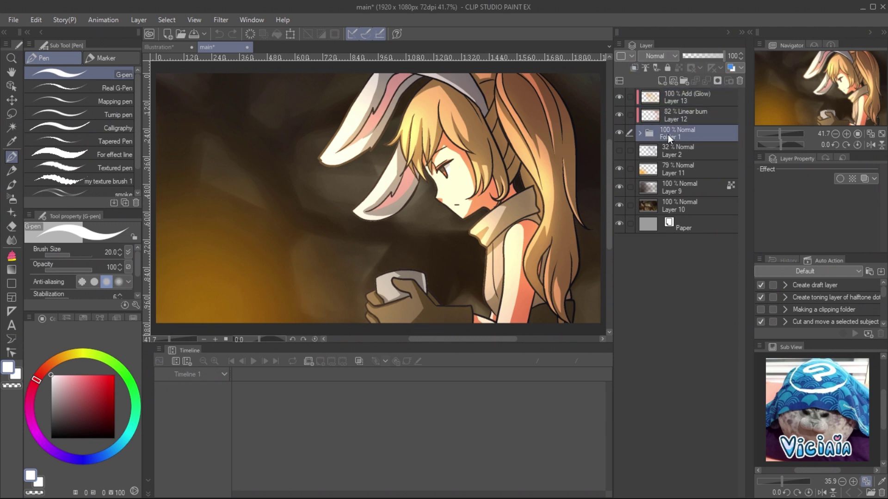
right_click(670, 134)
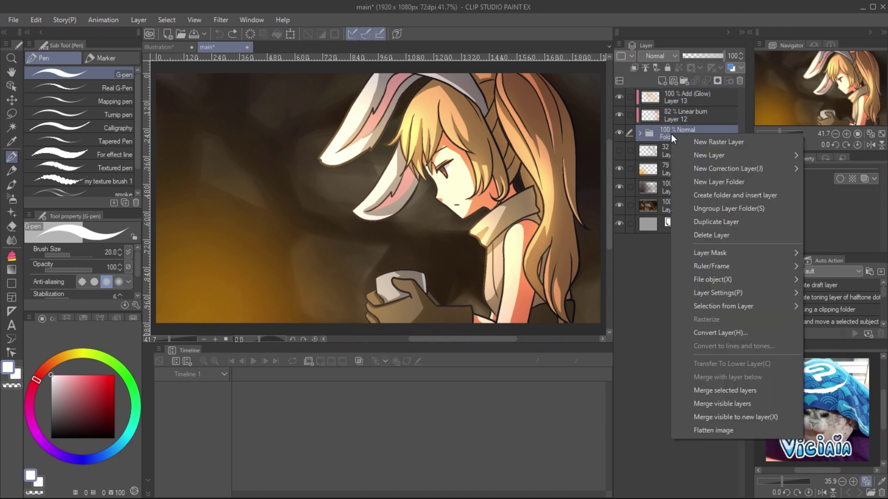
mouse_move(734, 307)
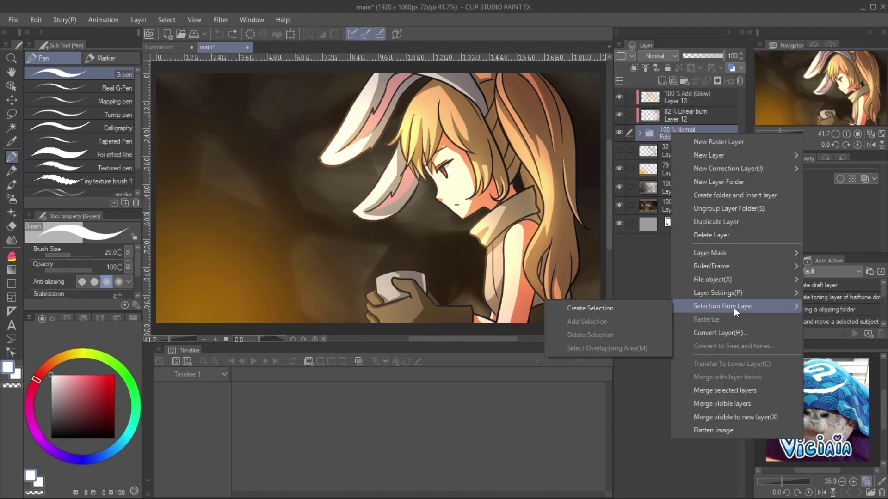
left_click(640, 309)
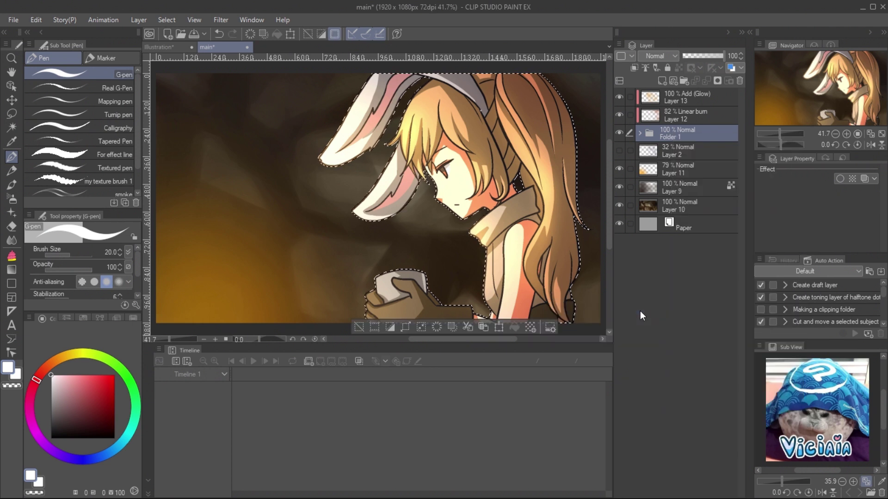
- Fill a new layer with white inside the selection and cut that silhouette layer
key("ctrl+shift+n")
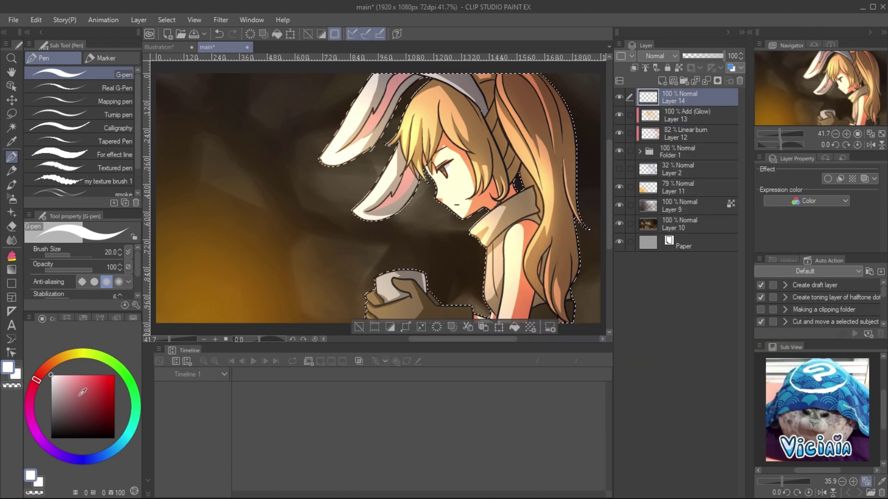
key("alt+Delete")
key("ctrl+d")
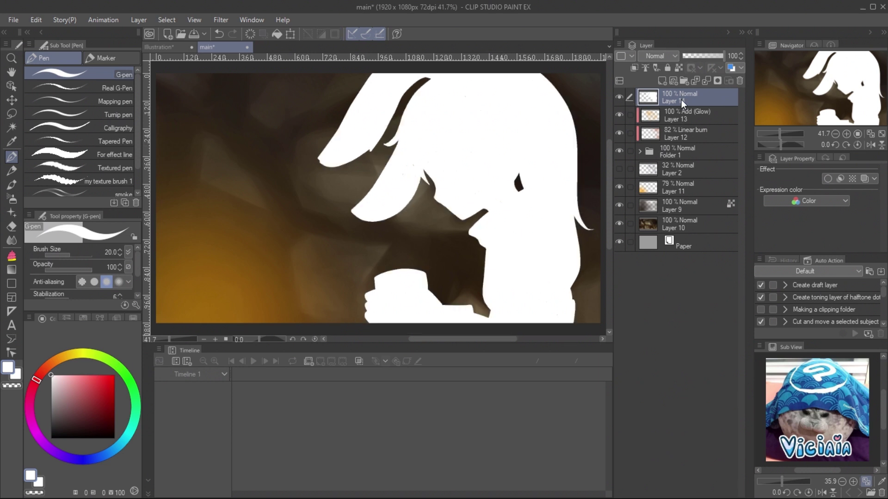
key("Delete")
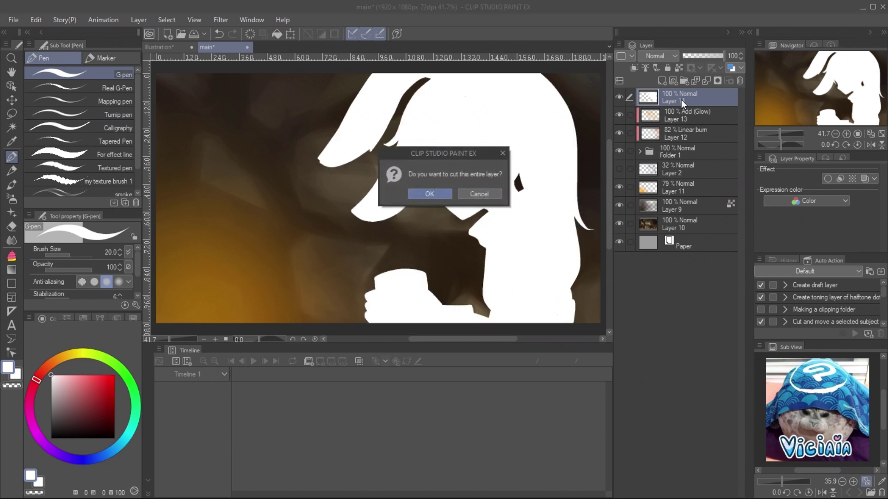
left_click(430, 195)
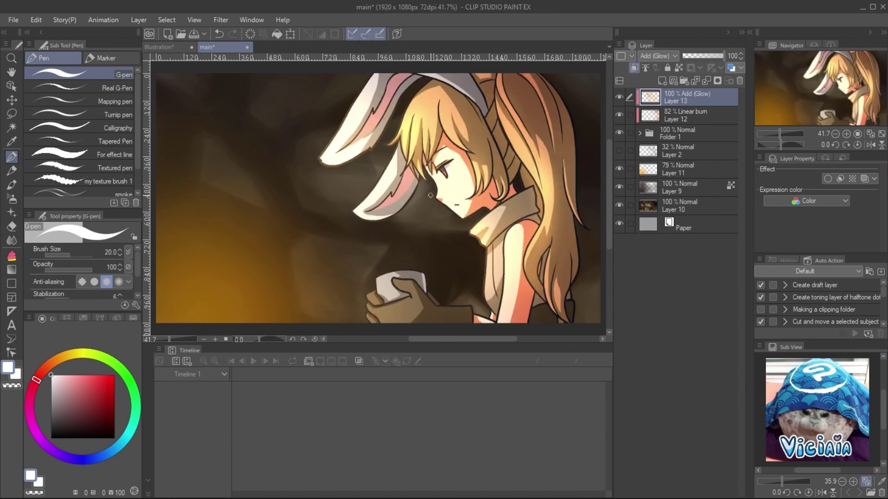
left_click(160, 47)
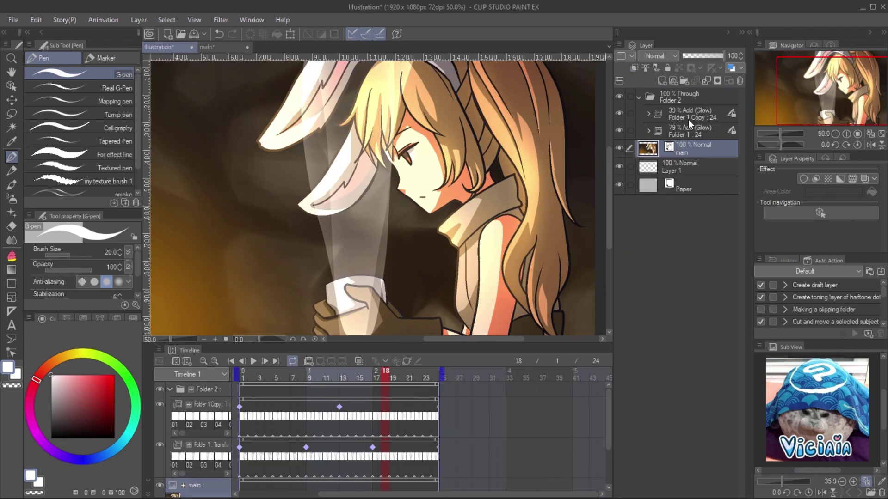
- Paste the white silhouette and erase a lassoed area around the girl's face and hair
key("ctrl+v")
key("ctrl+minus")
key("m")
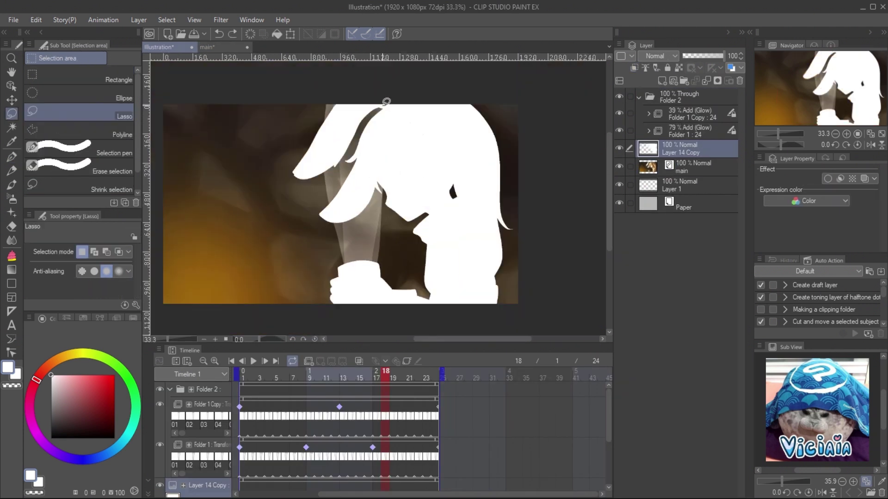
mouse_move(387, 95)
left_mouse_down()
mouse_move(432, 324)
mouse_move(345, 164)
mouse_move(376, 103)
left_mouse_up()
key("Delete")
key("ctrl+d")
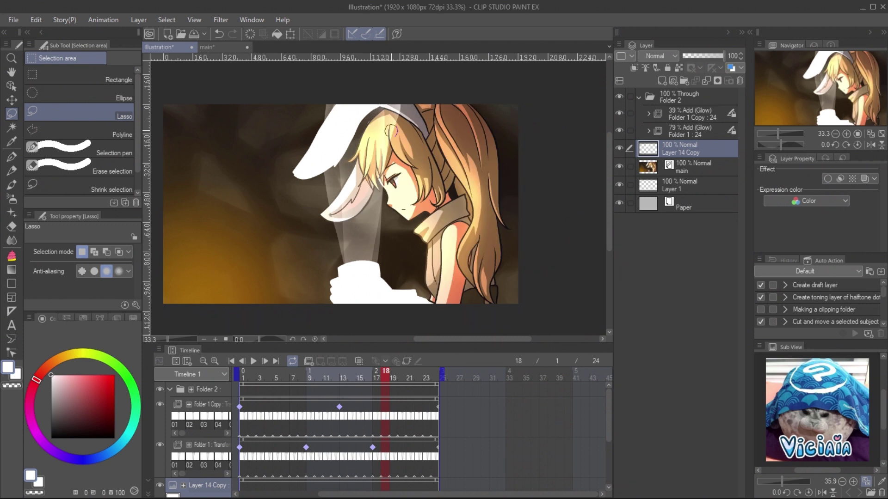
- Paint soft white with a size-300 airbrush over the hat, face and left hair
left_click(12, 199)
mouse_move(397, 139)
left_mouse_down()
mouse_move(396, 114)
mouse_move(410, 123)
mouse_move(464, 114)
left_mouse_up()
key("ctrl+z")
key("bracketright")
key("bracketright")
key("bracketright")
key("bracketright")
key("bracketright")
key("bracketright")
key("bracketright")
key("bracketright")
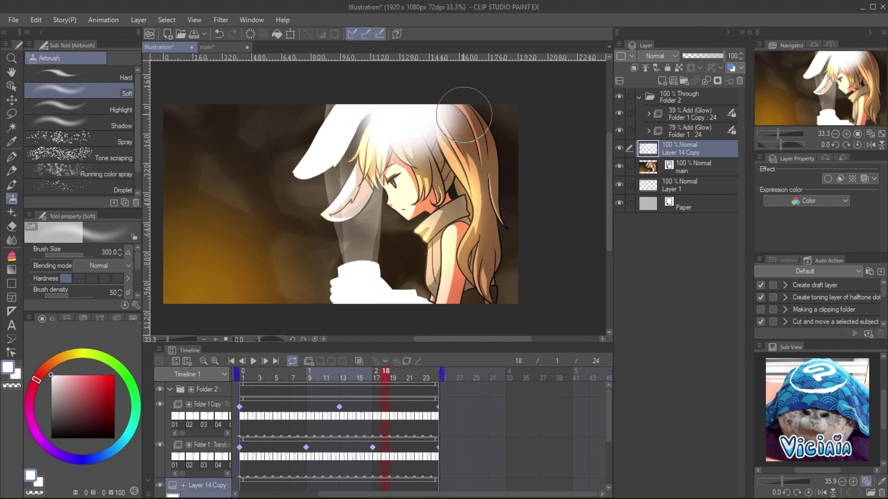
left_click_drag(382, 176, 408, 185)
left_click_drag(376, 157, 387, 144)
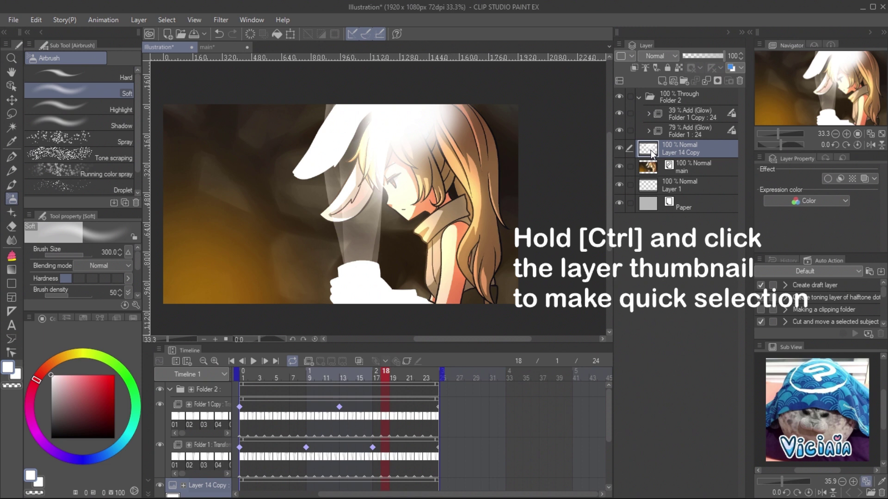
- Load Layer 14 Copy's silhouette as a selection, hide that layer, and mask Folder 2 with it
left_click(652, 154, "ctrl")
left_click(619, 148)
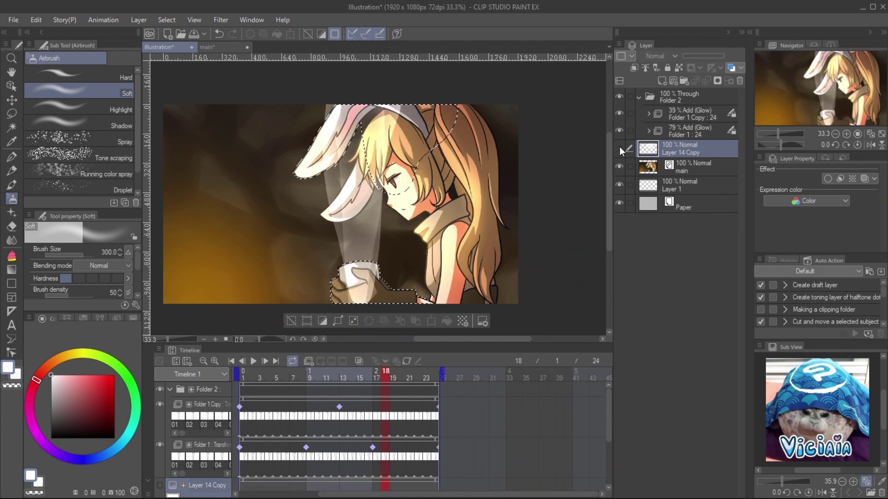
left_click(689, 98)
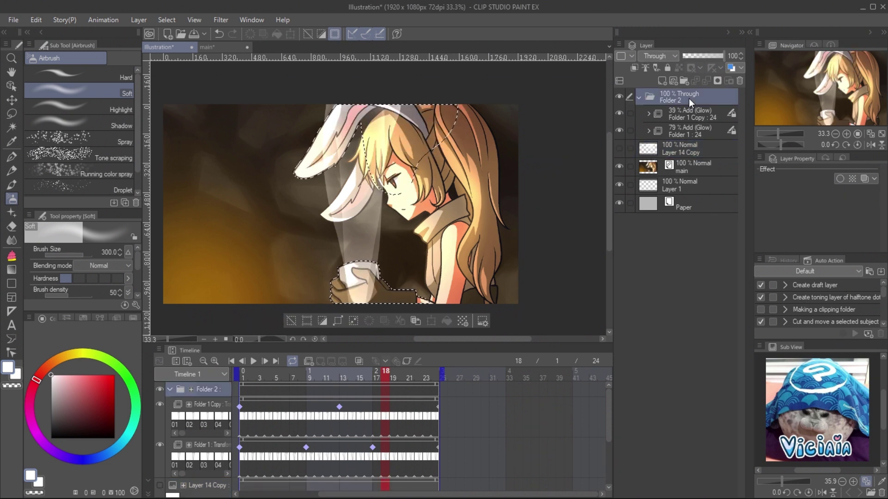
right_click(688, 99)
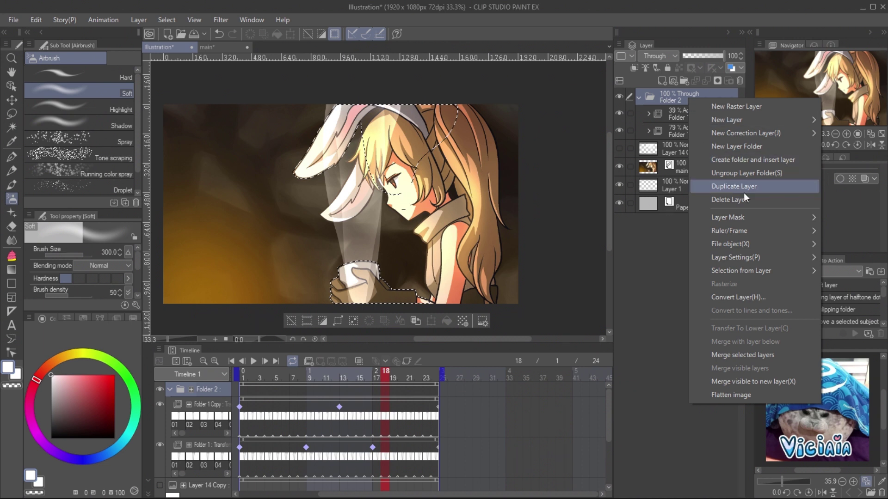
mouse_move(748, 221)
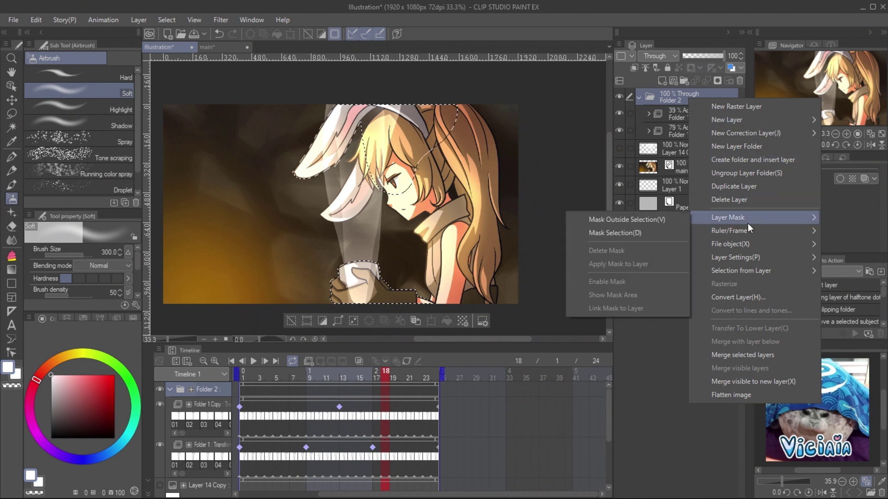
left_click(659, 239)
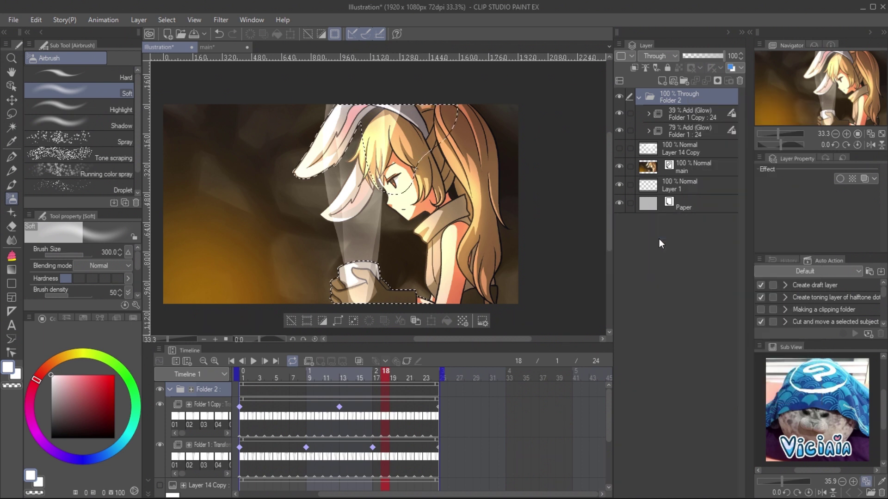